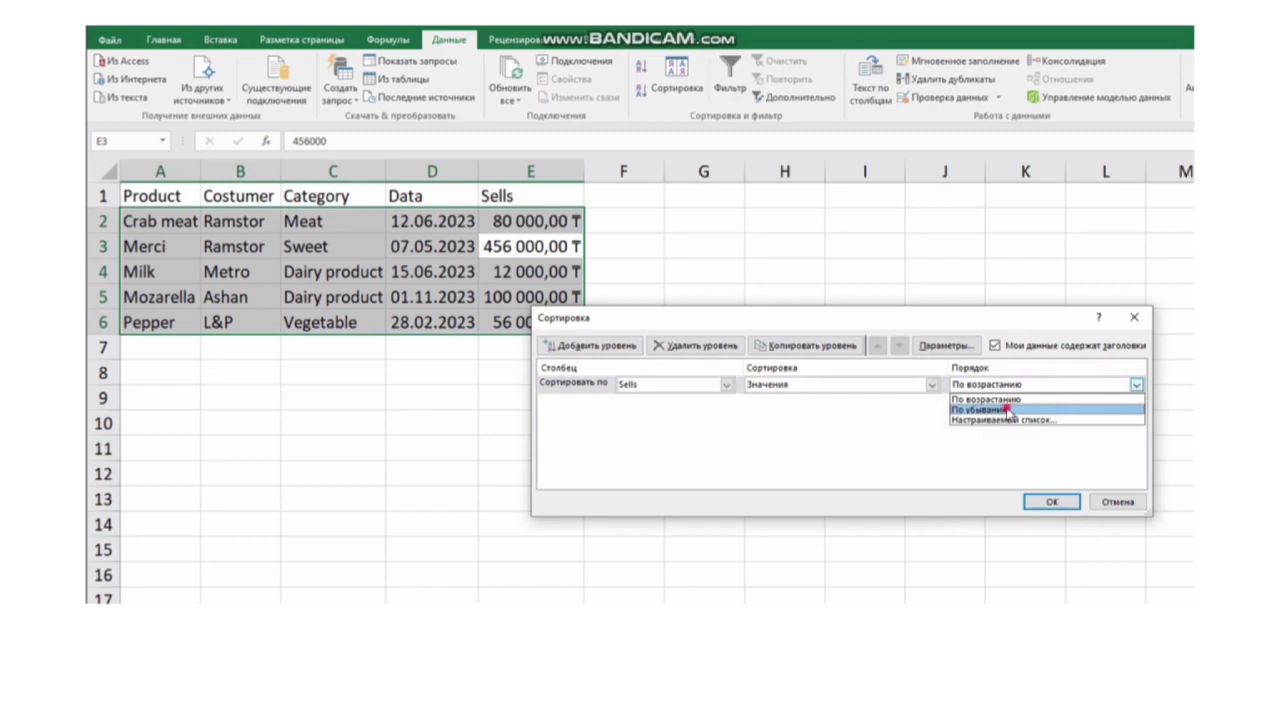
Step: Sort the table by Sells in descending order, adding a second sort level by Product from A to Z
left_click(1051, 501)
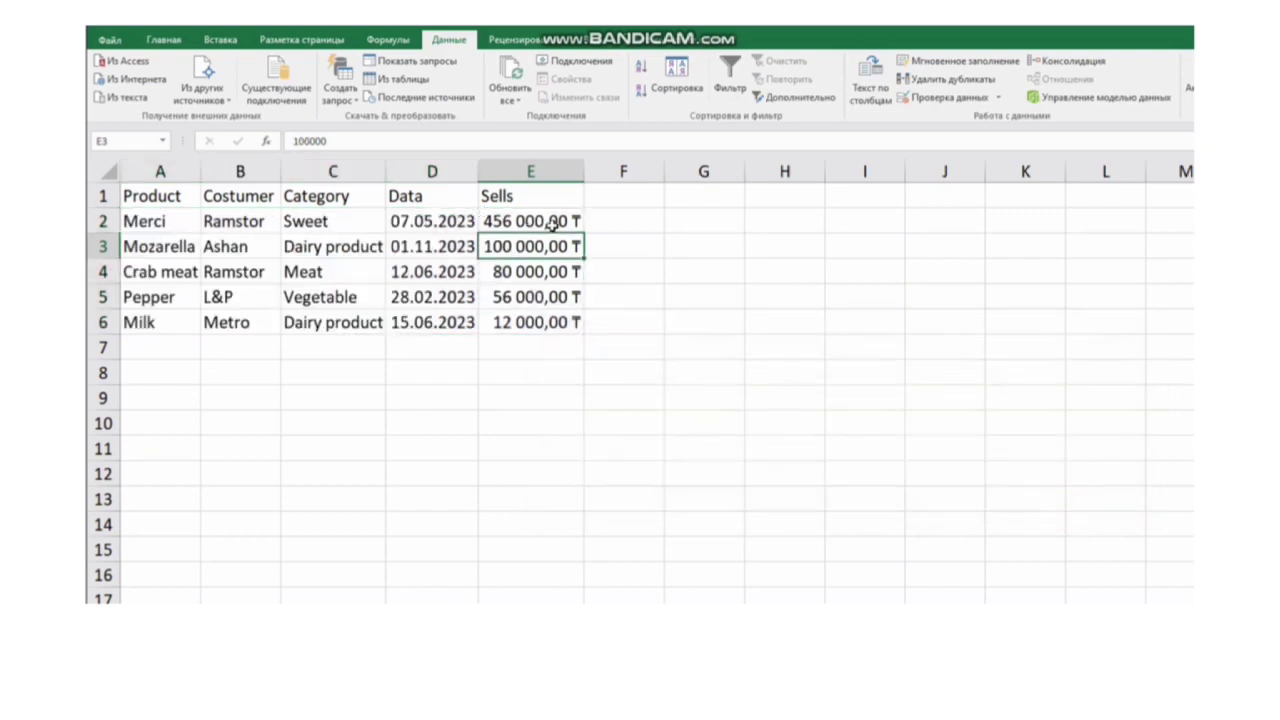
left_click(677, 72)
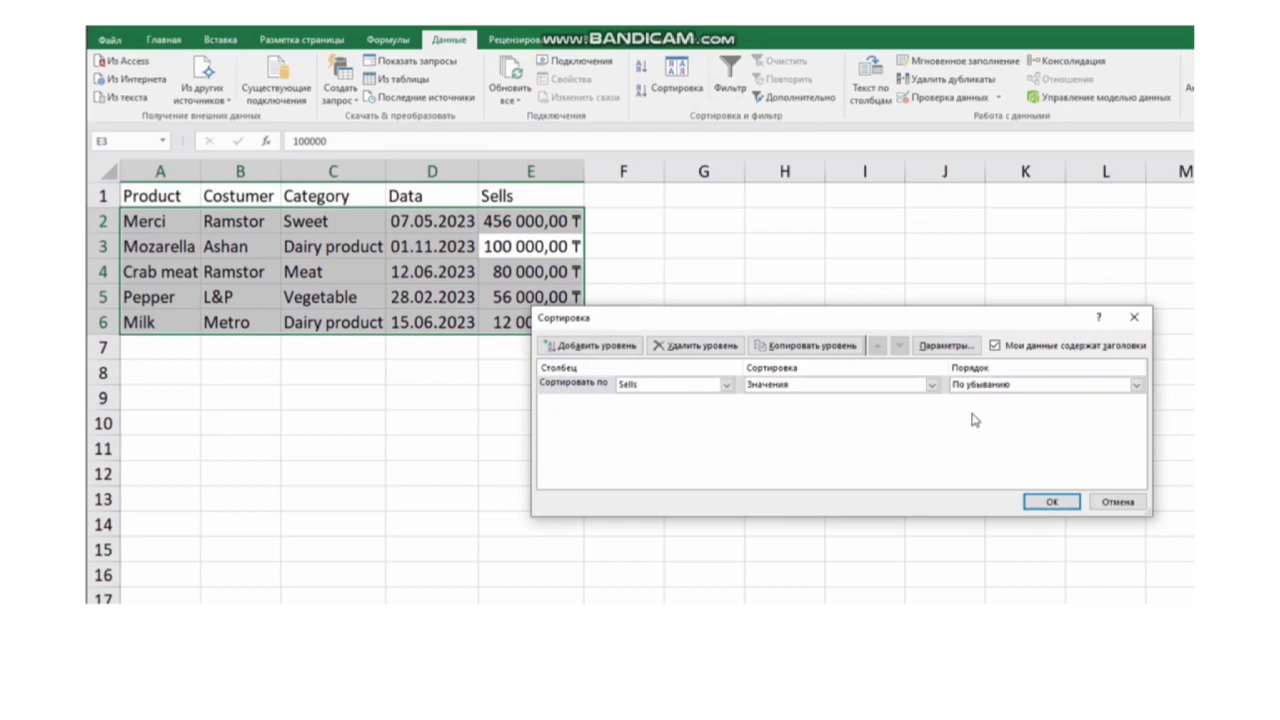
left_click(632, 347)
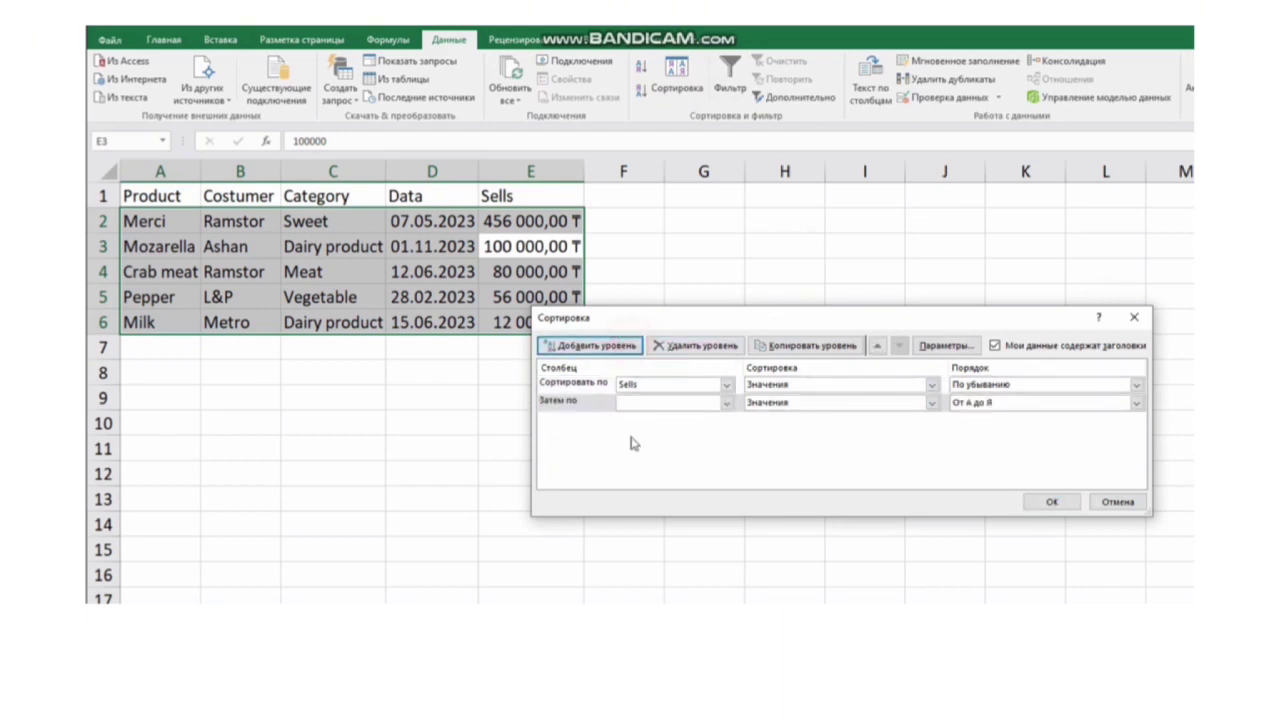
left_click(727, 403)
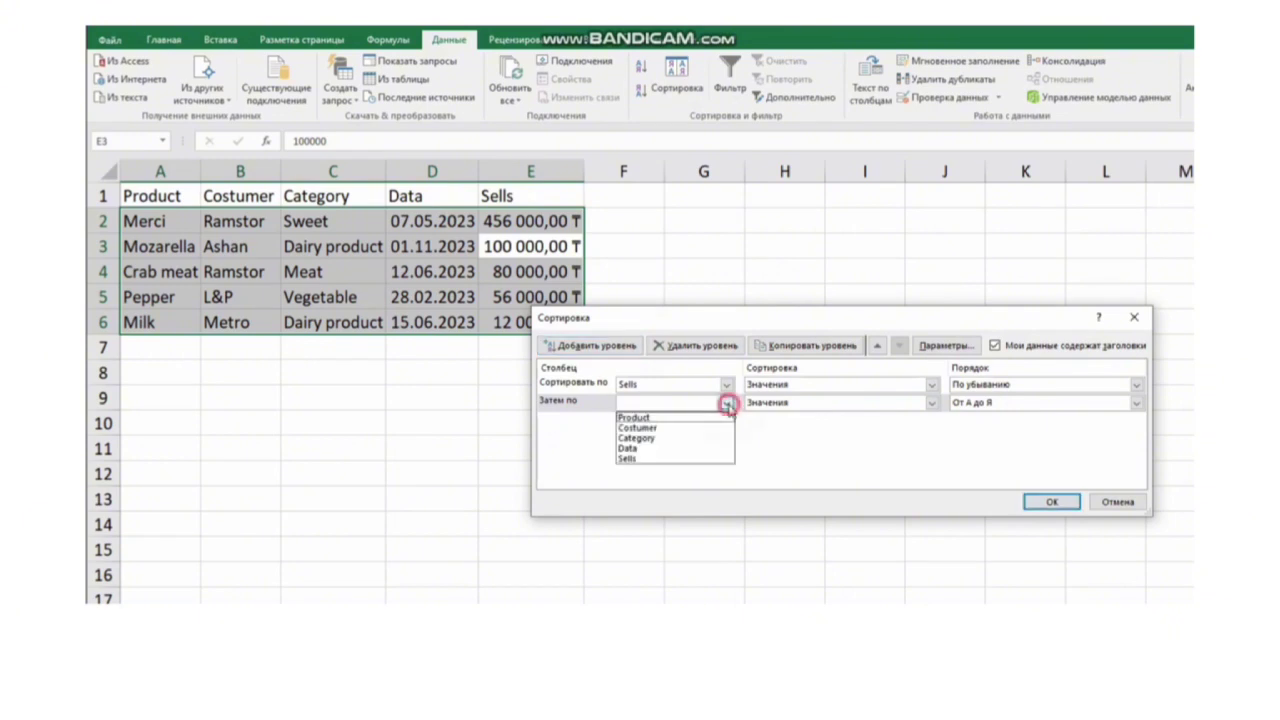
left_click(662, 418)
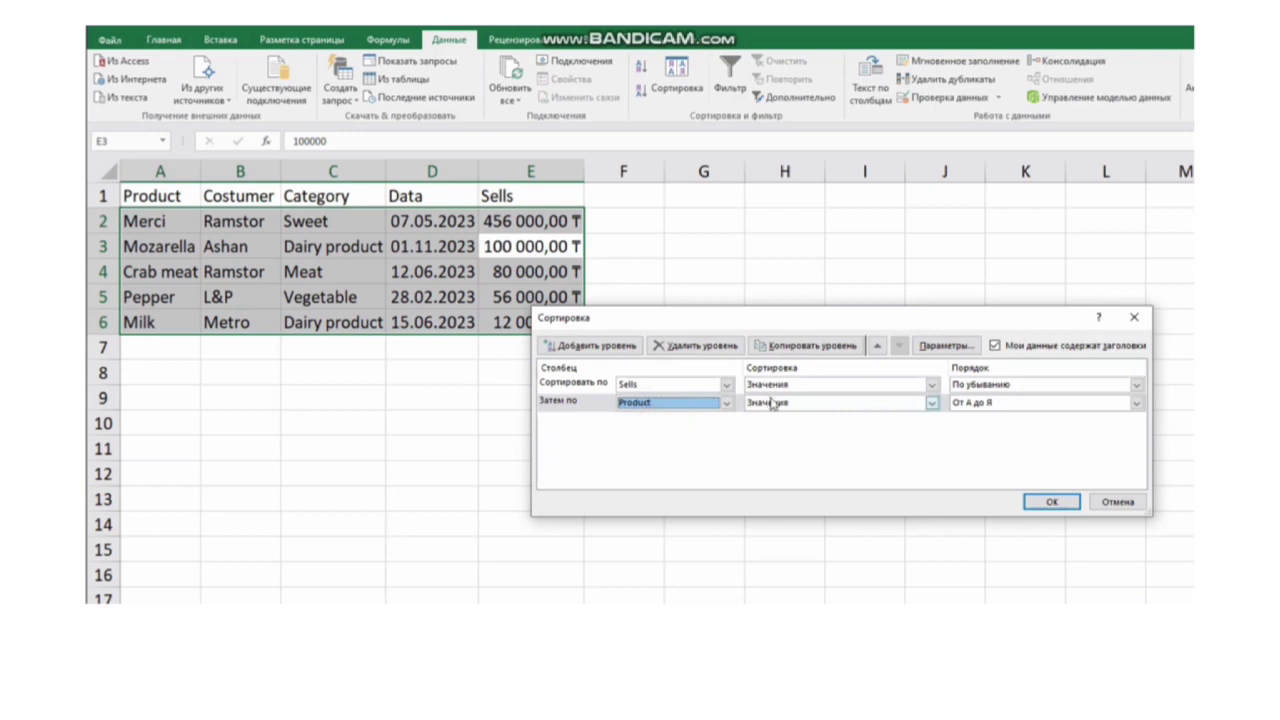
left_click(1058, 501)
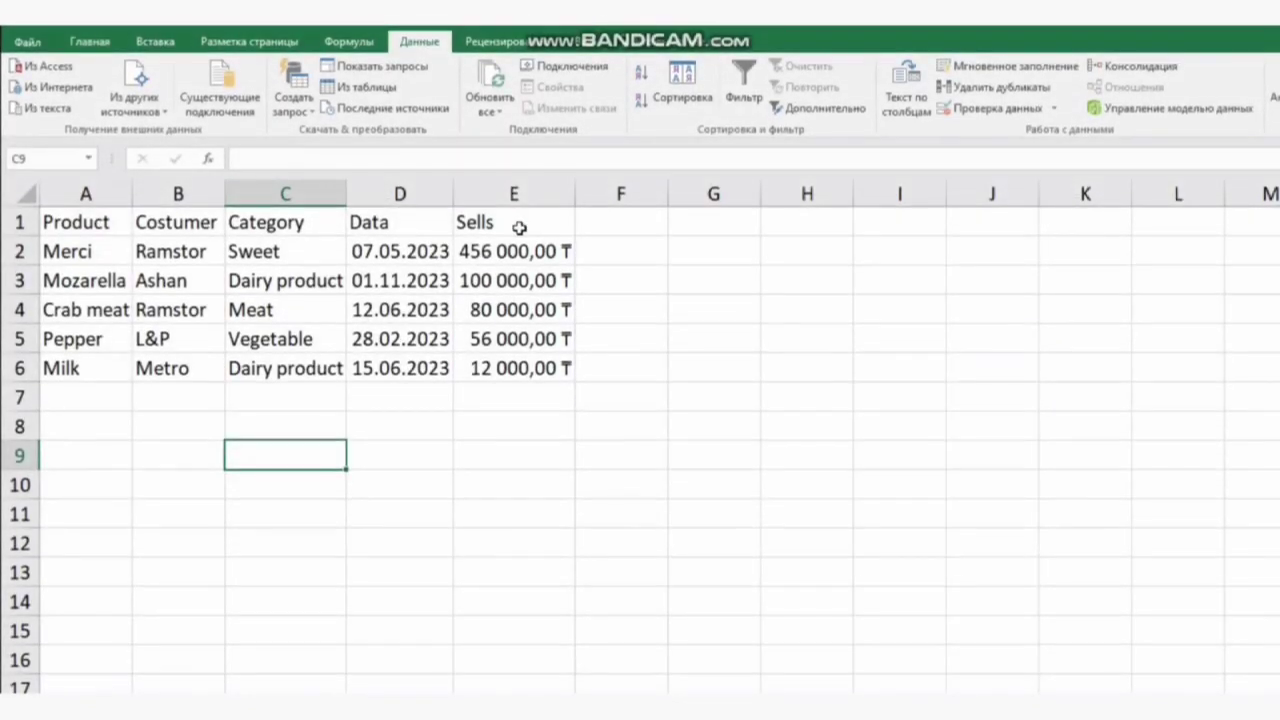
Step: Turn on the AutoFilter for the sales table
left_click(522, 252)
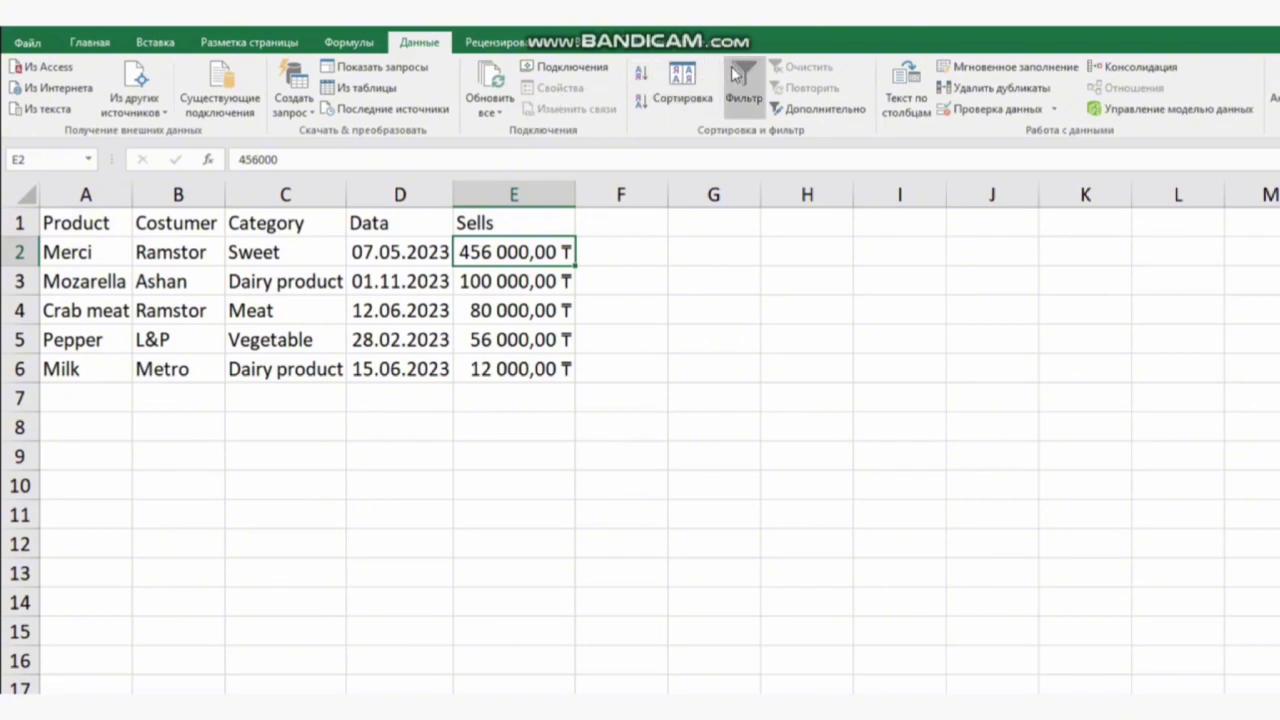
left_click(89, 42)
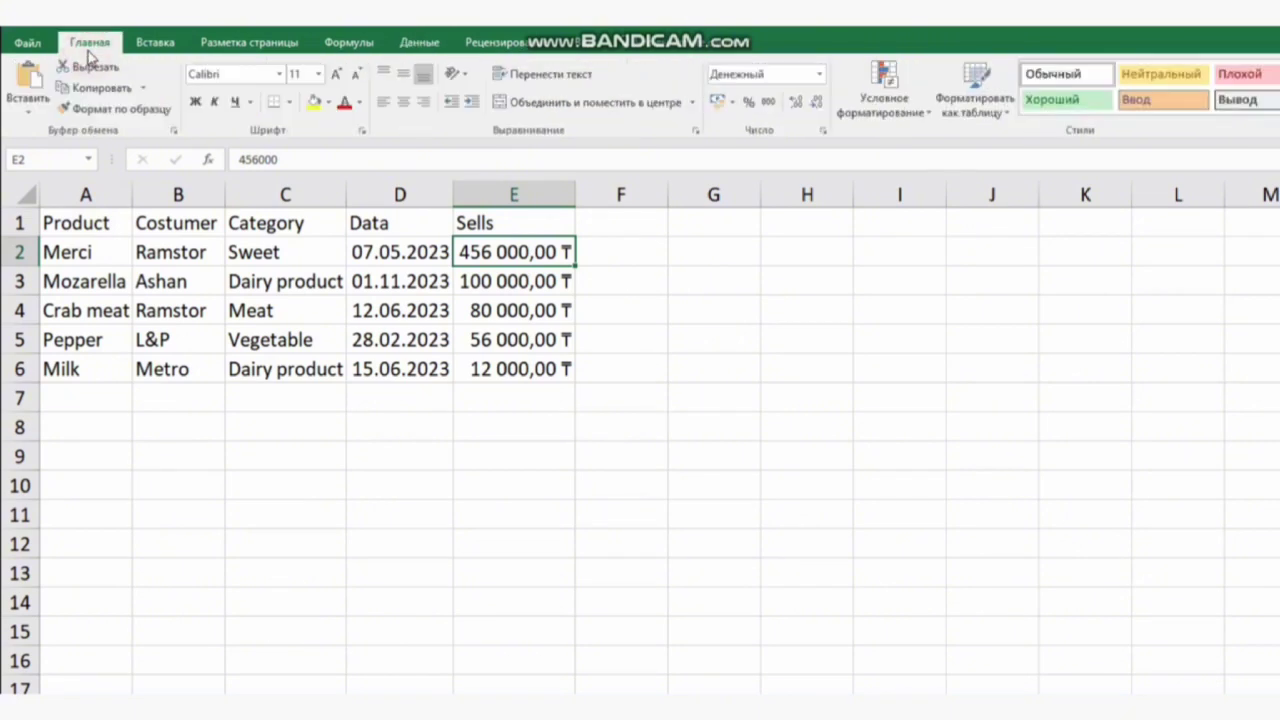
left_click(406, 44)
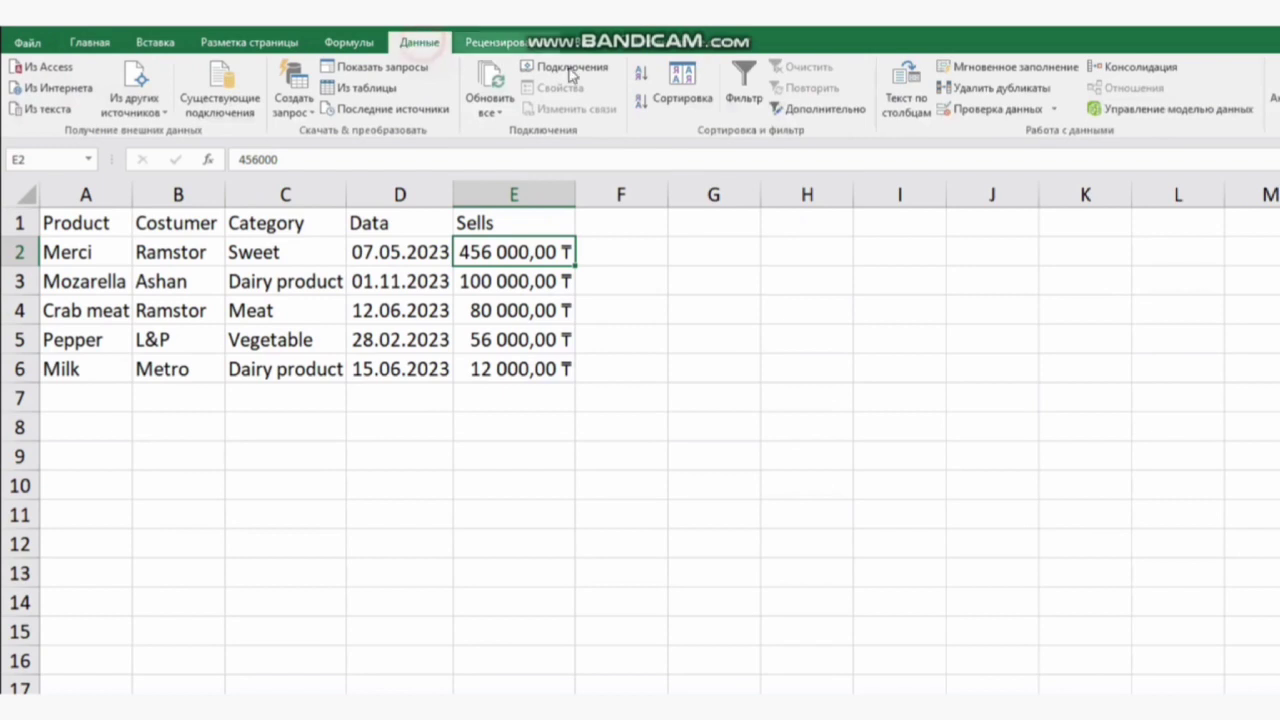
left_click(753, 78)
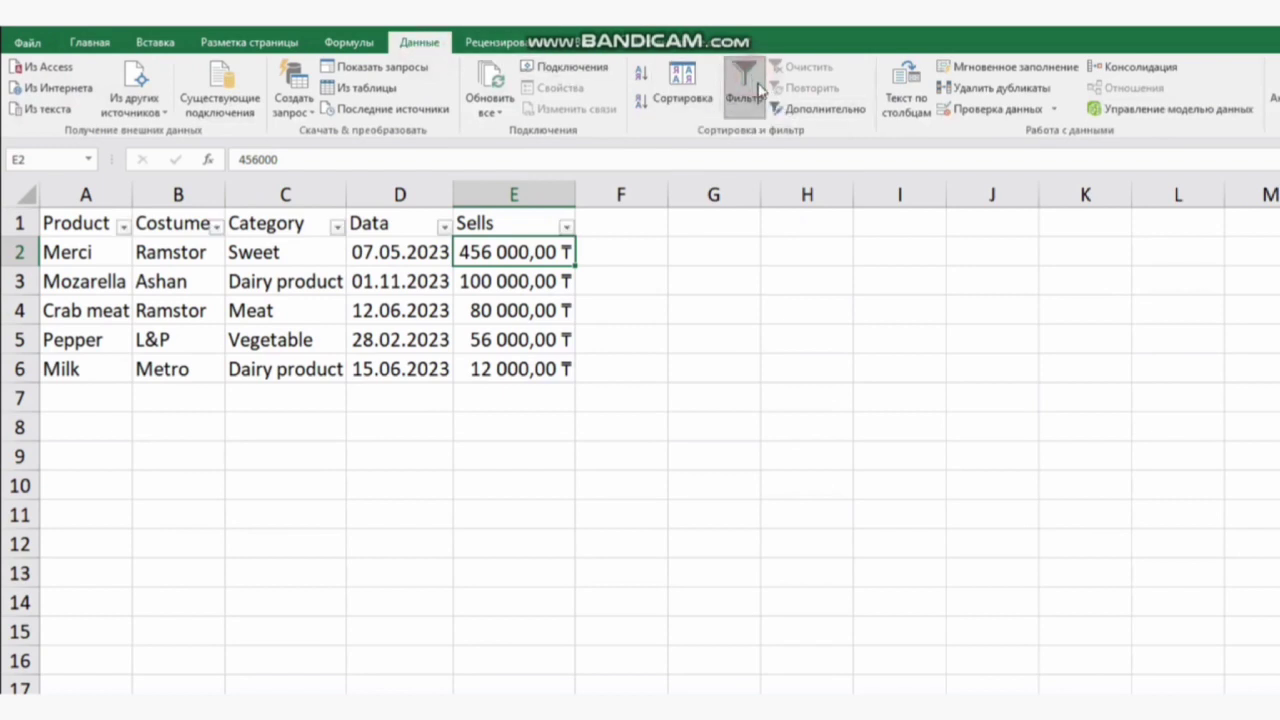
Step: Sort the Sells column in descending order using its filter
left_click(566, 228)
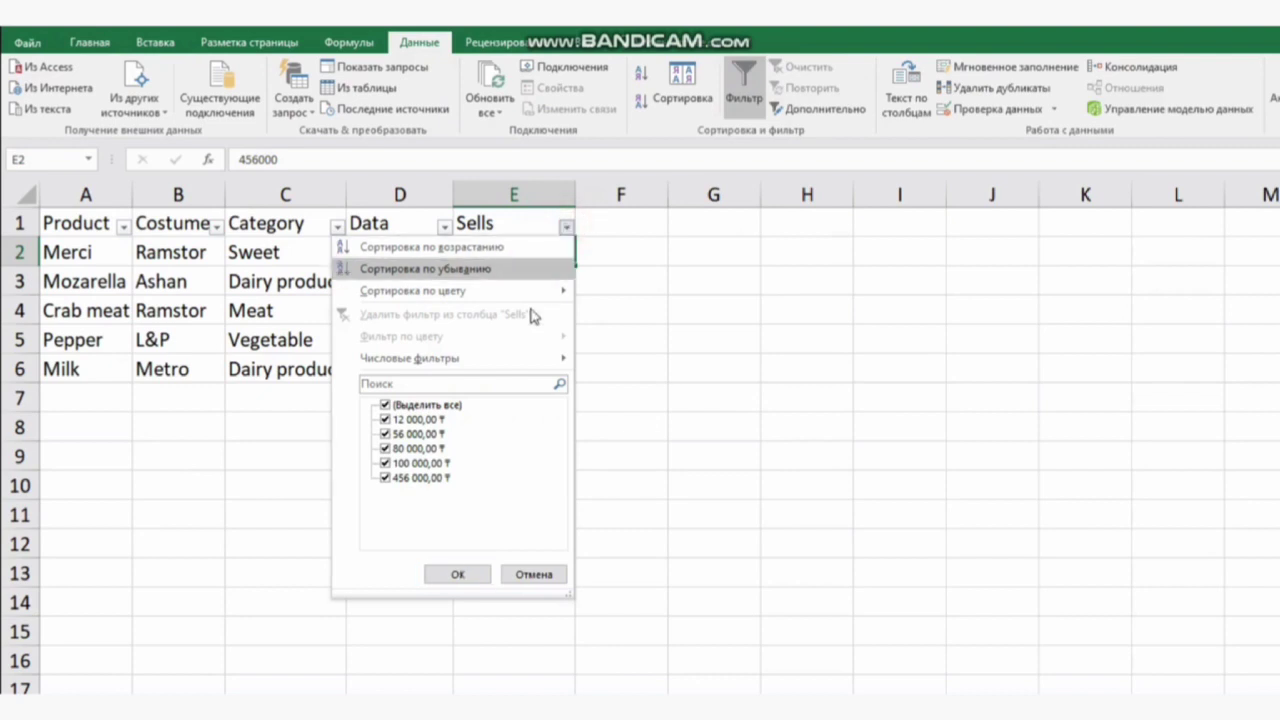
mouse_move(444, 371)
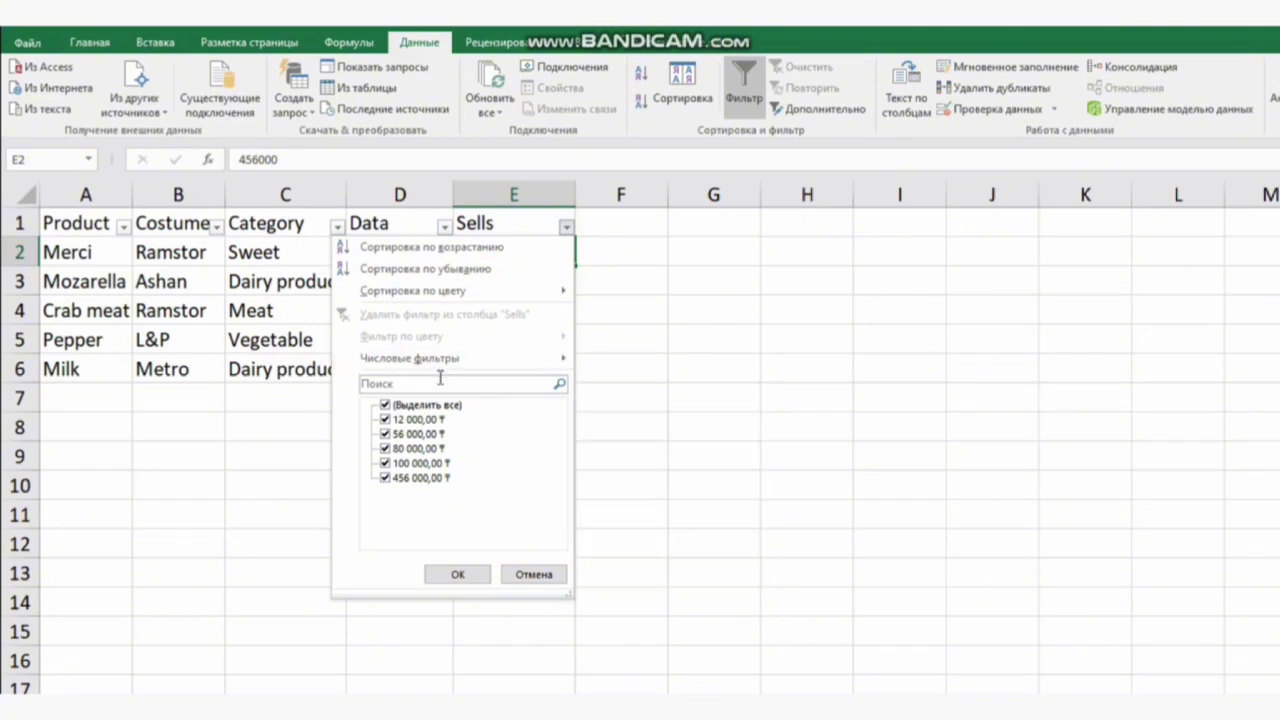
left_click(456, 269)
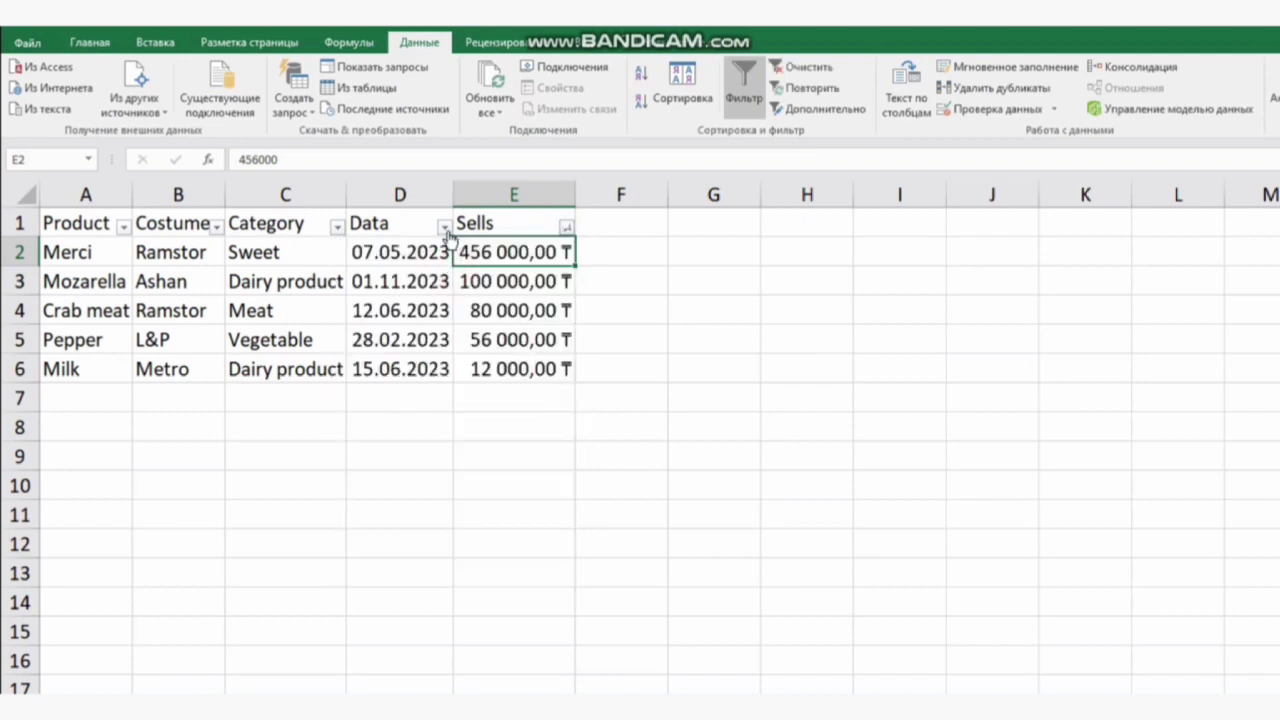
Step: Filter the Data column, unchecking two date entries so the May and February rows are hidden
left_click(443, 227)
left_click(280, 435)
left_click(280, 450)
left_click(333, 574)
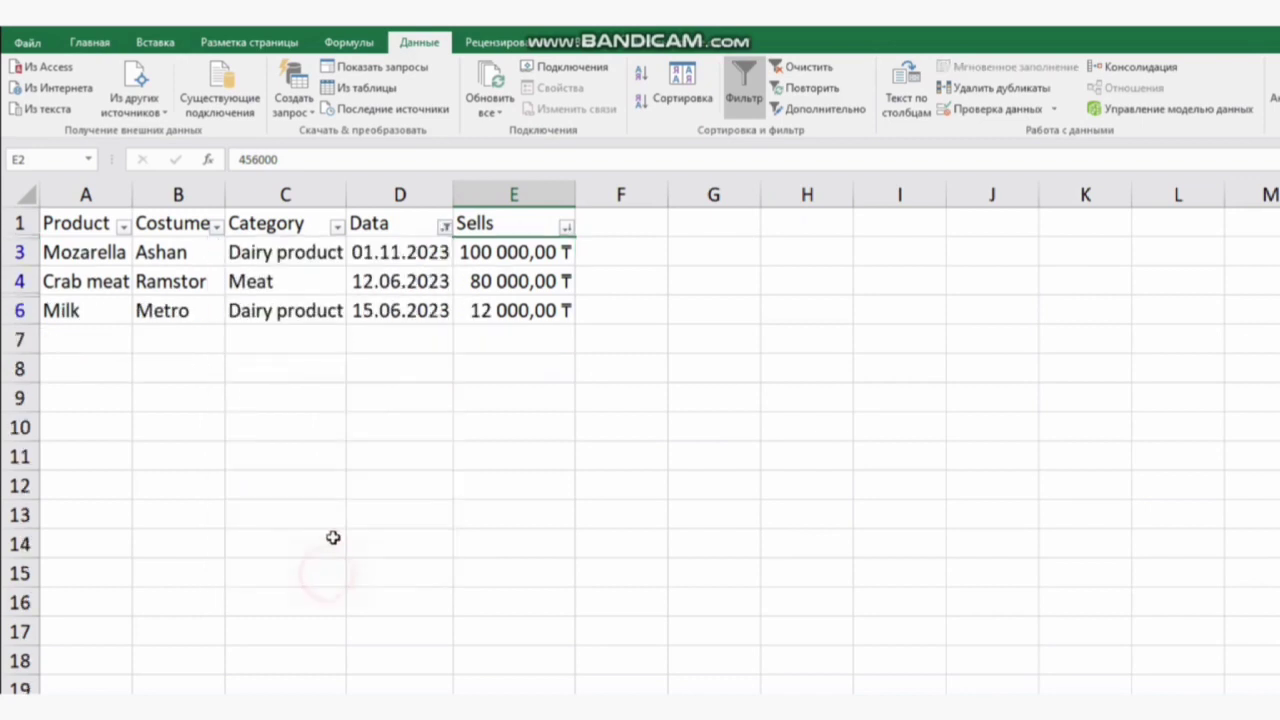
Step: Filter the Category column to exclude Meat
left_click(337, 227)
left_click(155, 434)
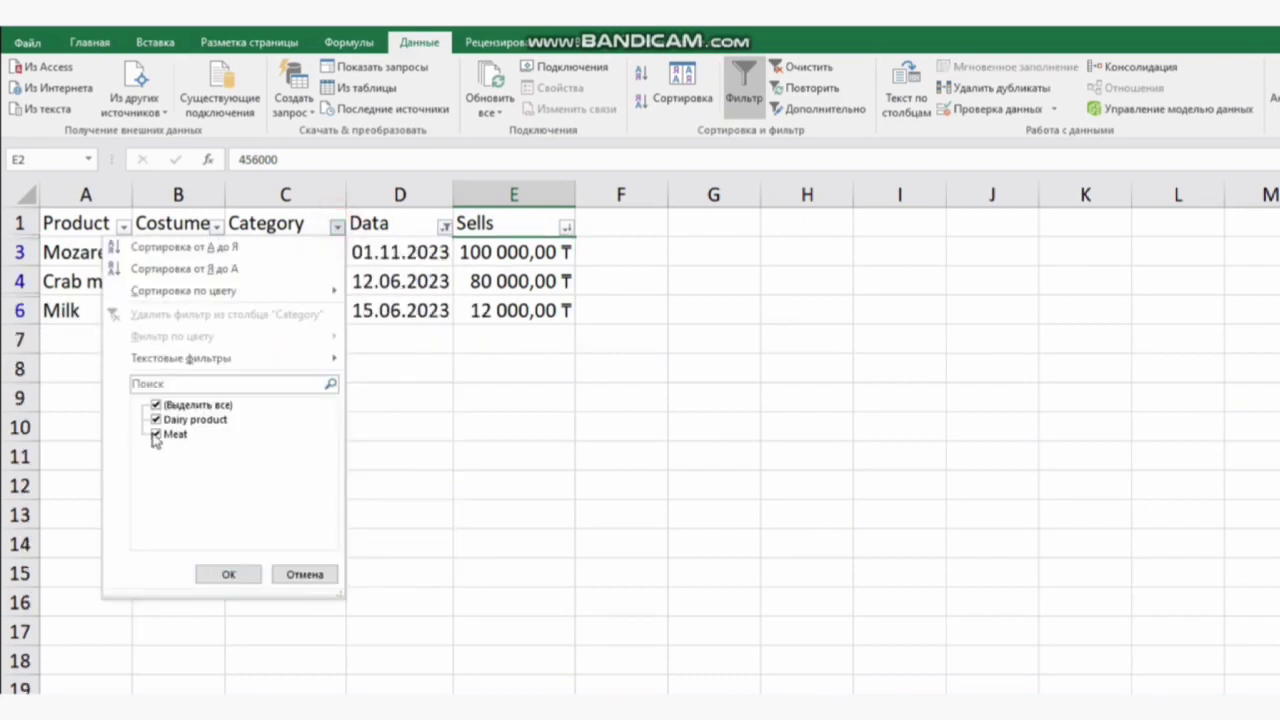
left_click(240, 577)
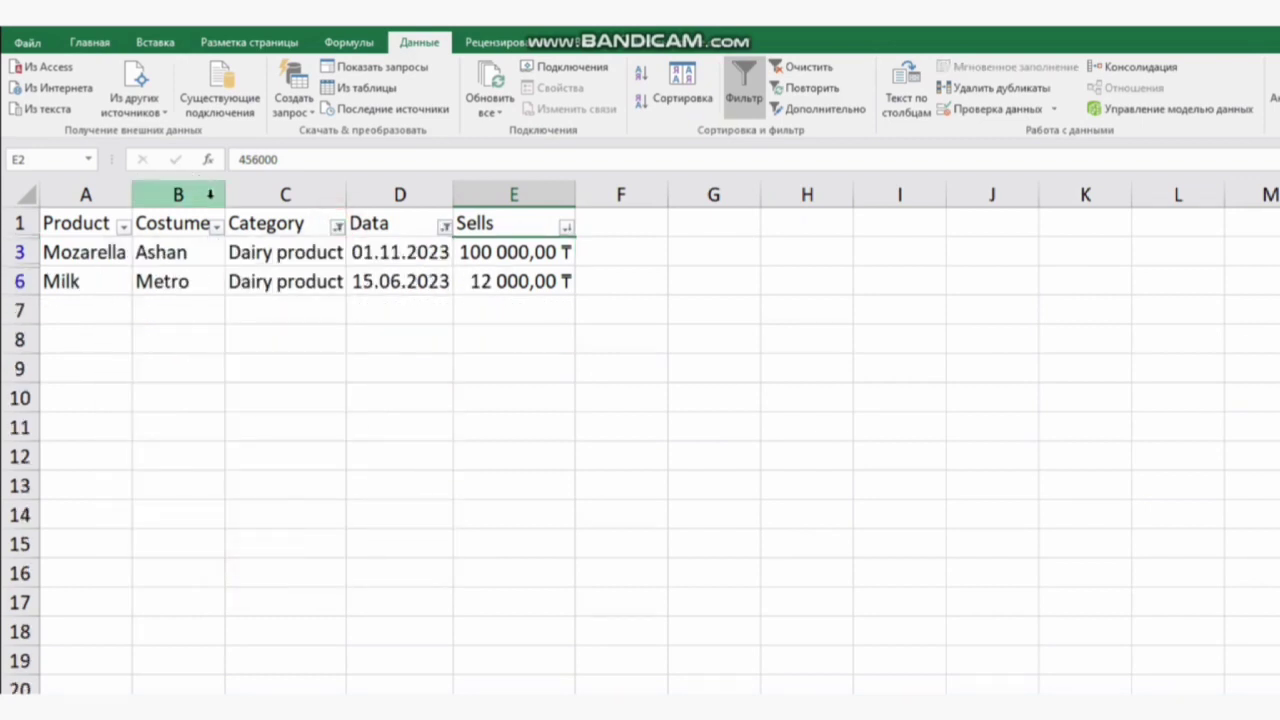
Step: Filter the Costumer column to exclude Metro, then switch the filter off
left_click(216, 227)
left_click(55, 434)
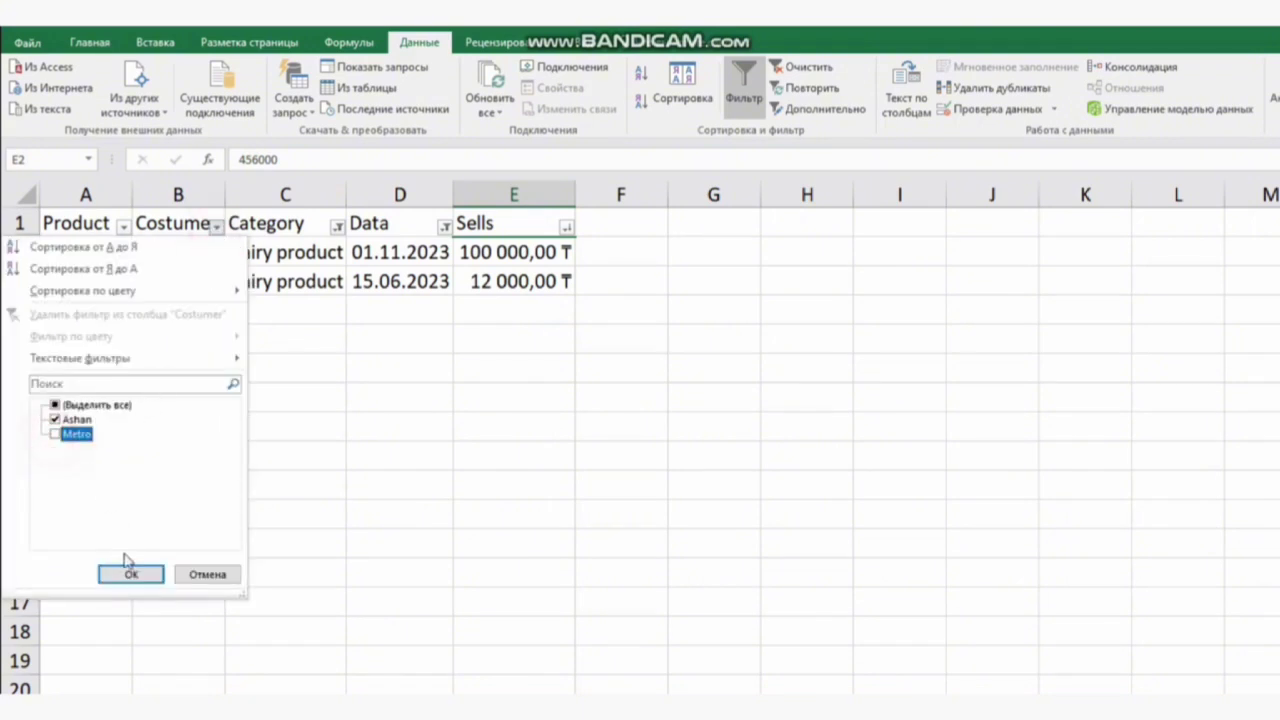
left_click(131, 572)
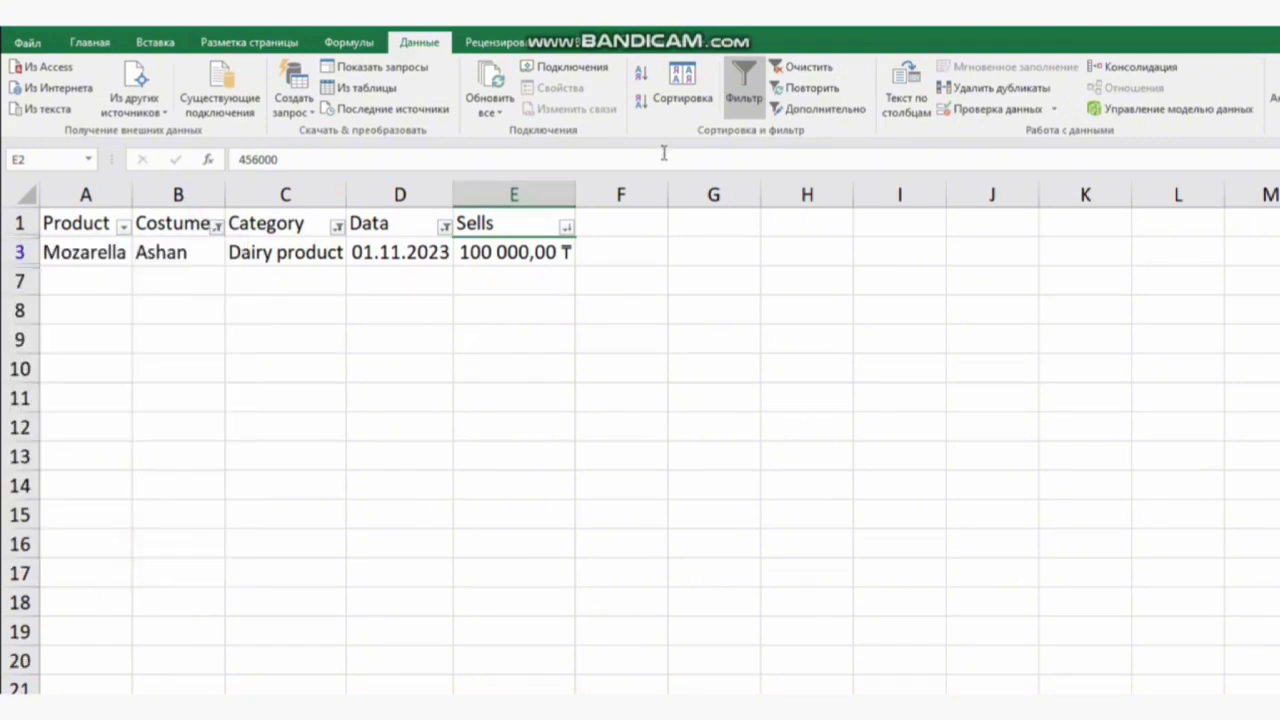
left_click(751, 73)
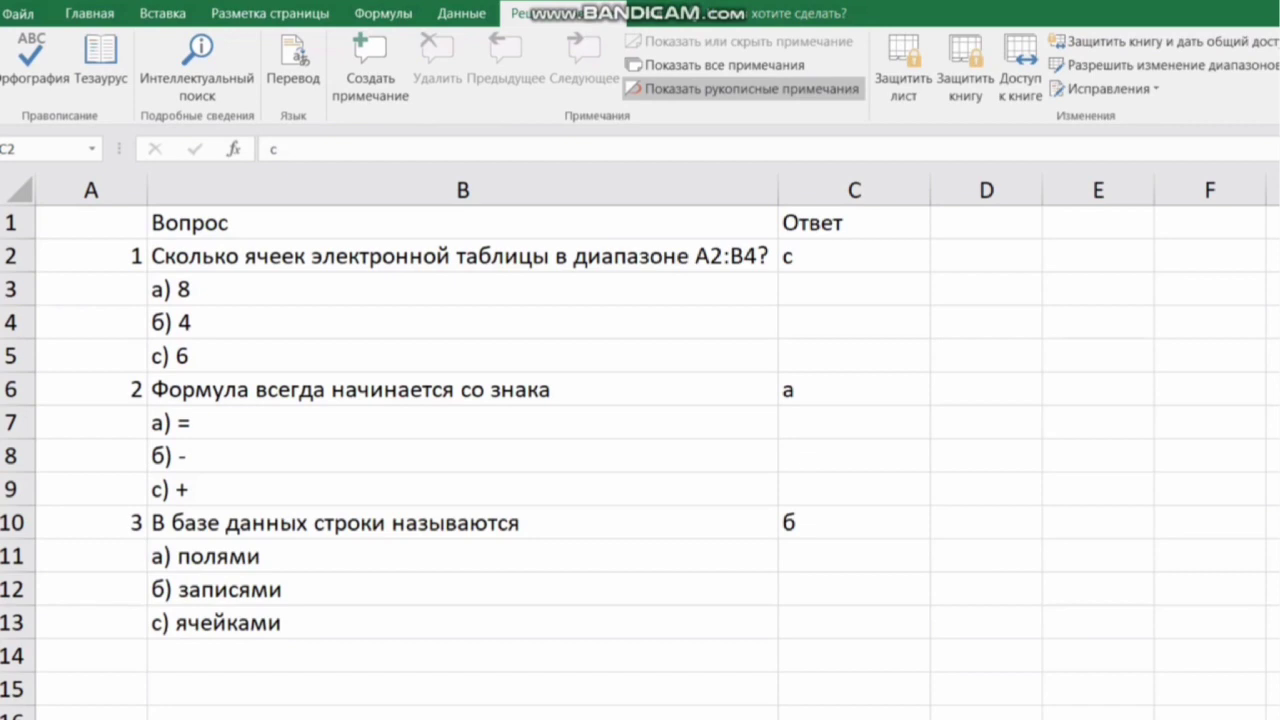
Step: Unlock answer cell C2 by clearing its Protected cell option in Format Cells
left_click(854, 256)
right_click(838, 260)
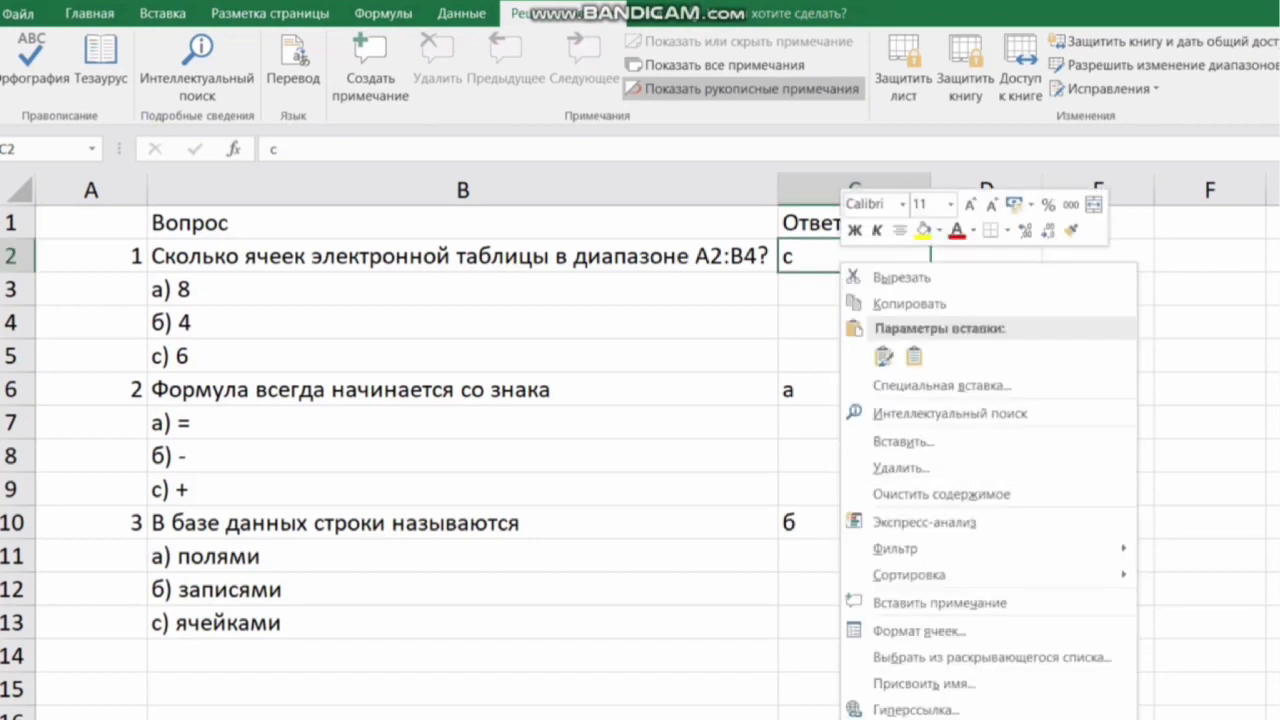
left_click(900, 630)
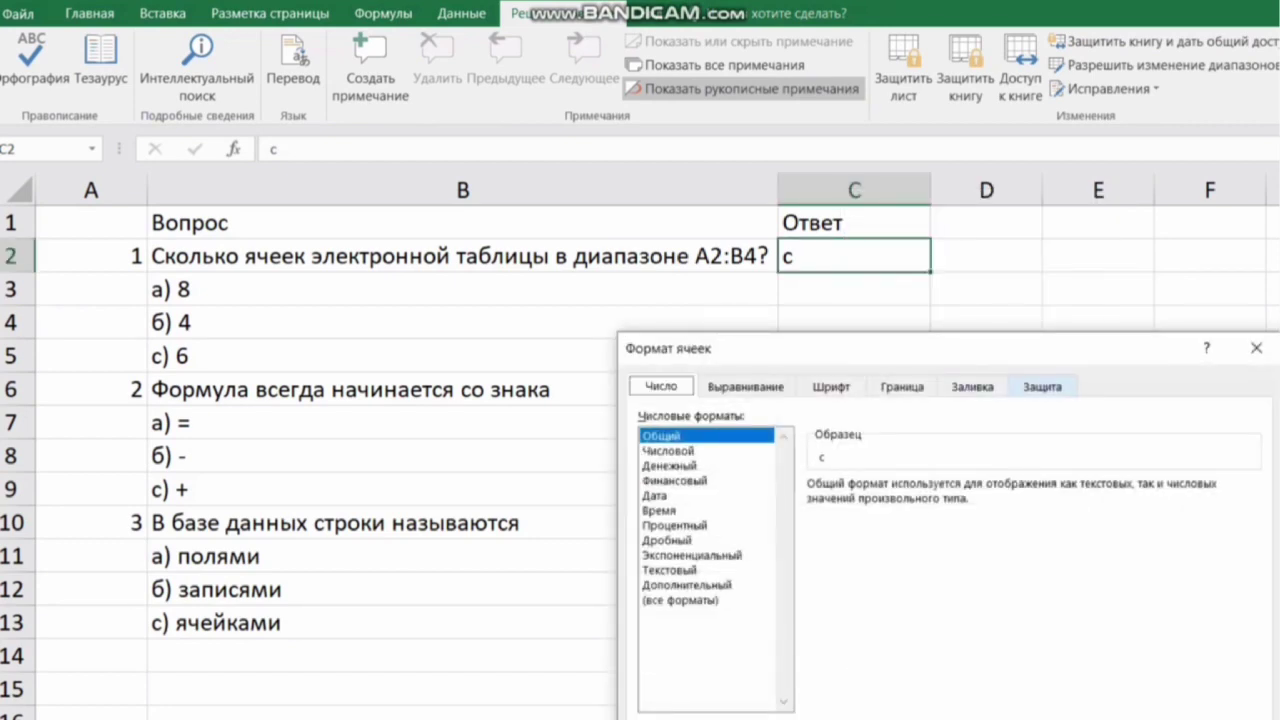
left_click(1042, 387)
left_click(645, 417)
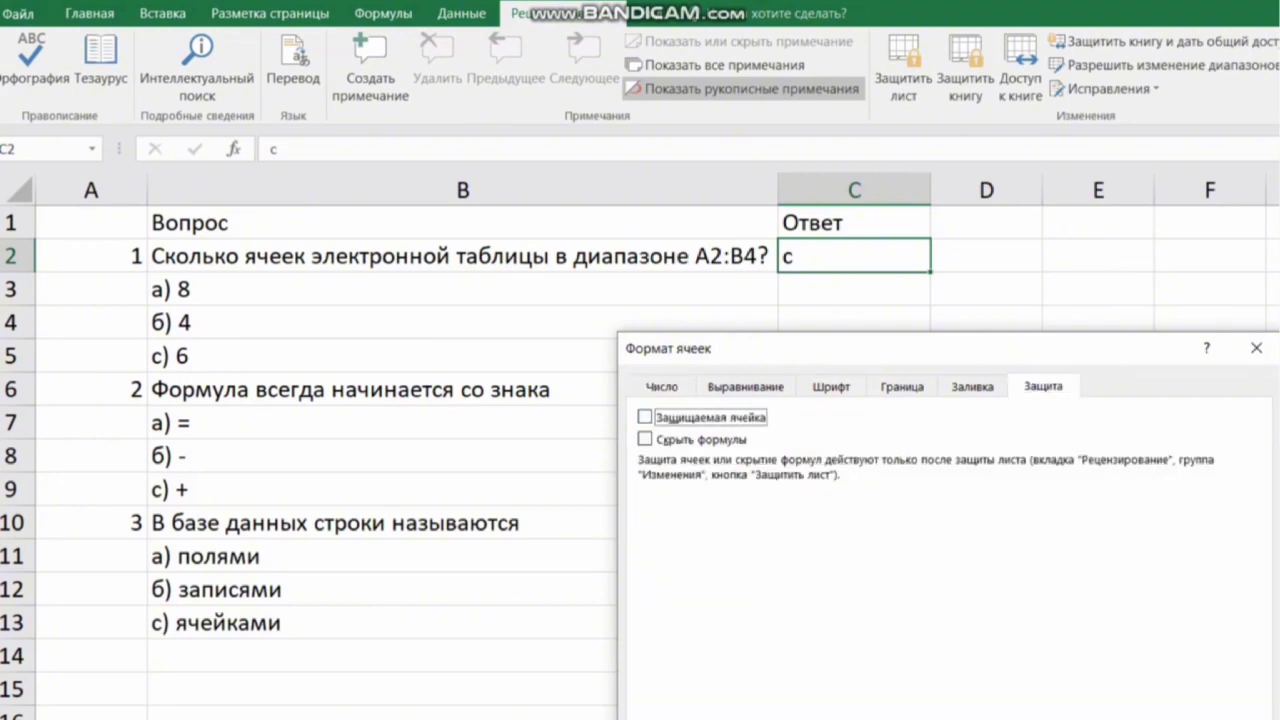
key("Return")
Step: Unlock answer cell C6 by clearing its Protected cell option in Format Cells
right_click(861, 396)
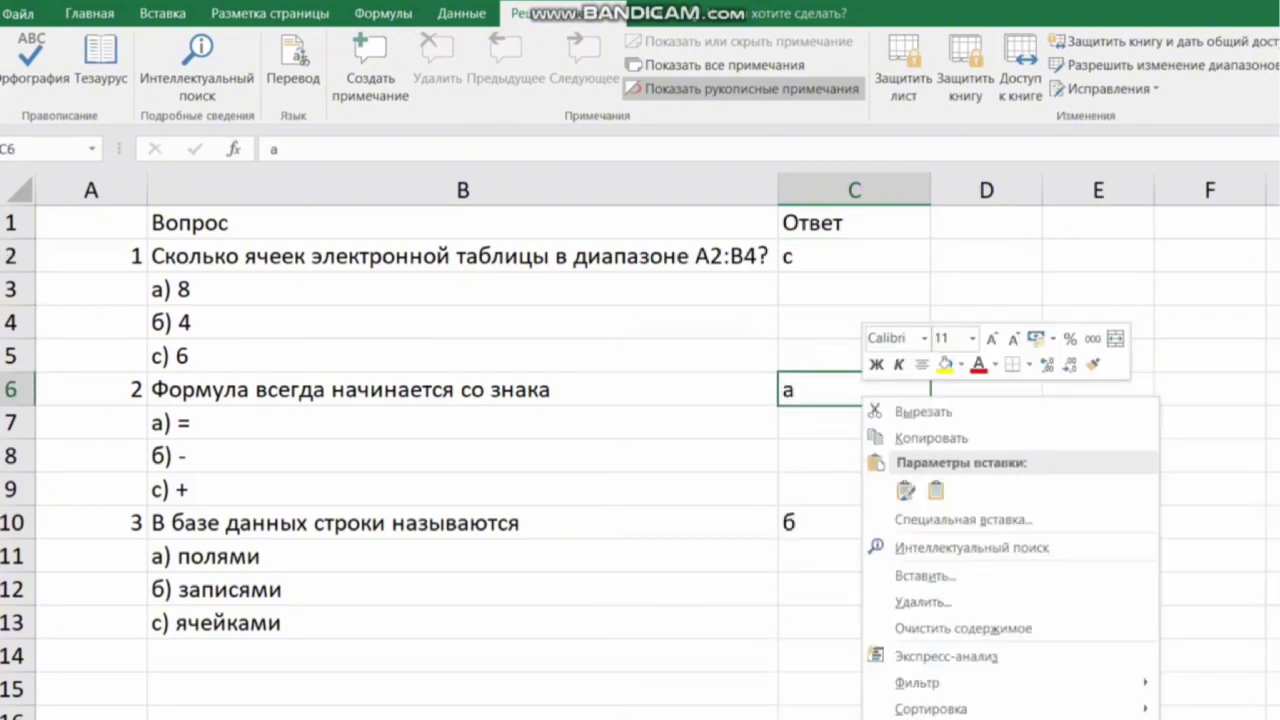
left_click(930, 719)
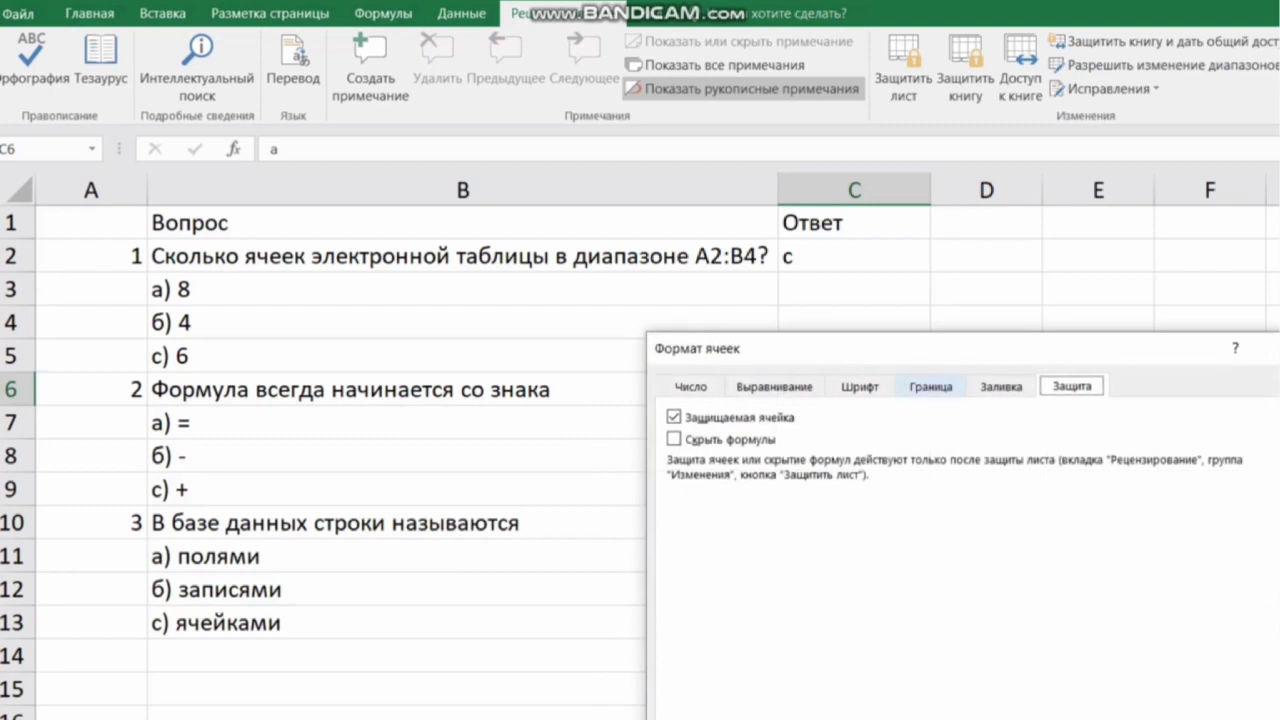
left_click(675, 418)
key("Return")
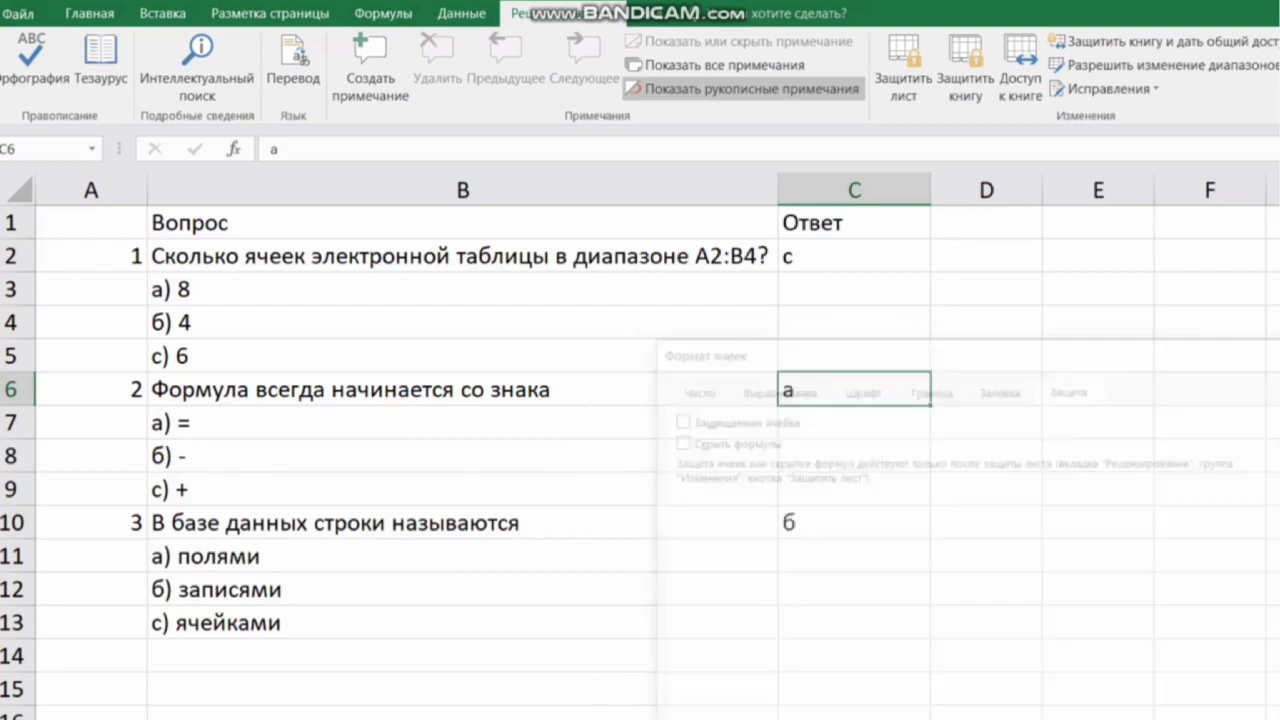
Step: Unlock answer cell C10 by clearing its Protected cell option in Format Cells
right_click(831, 527)
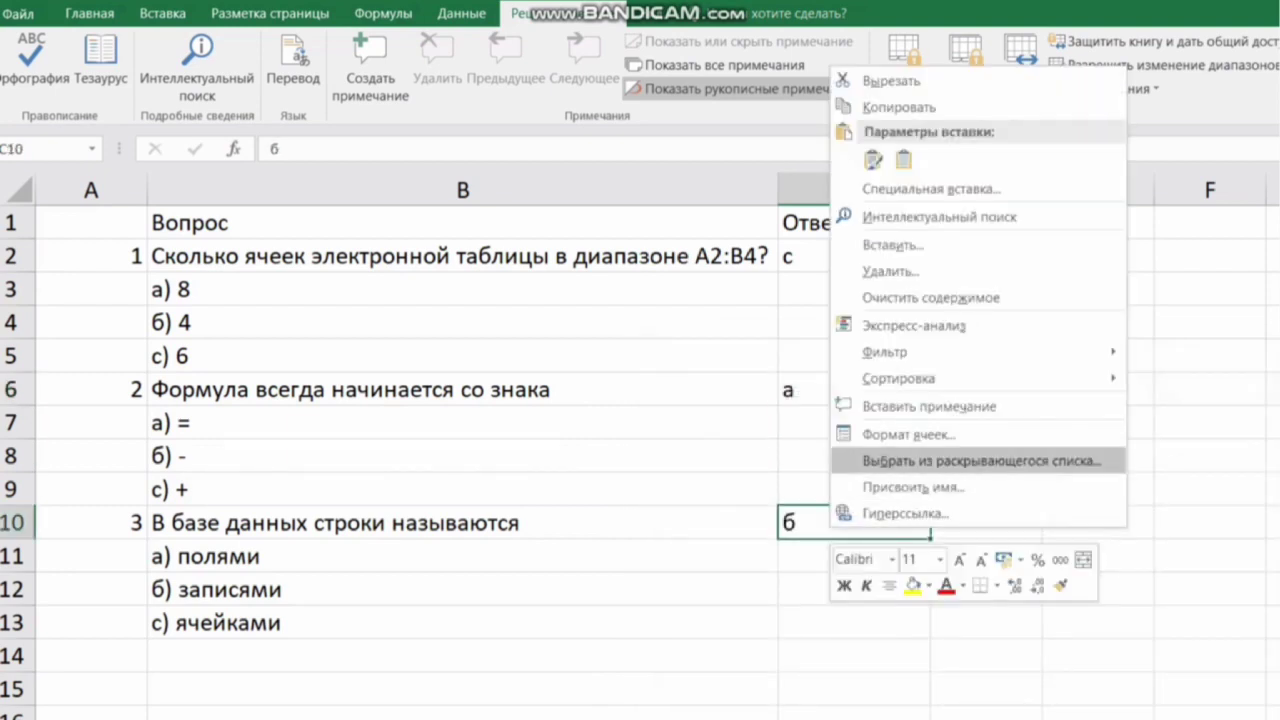
left_click(908, 434)
left_click(653, 242)
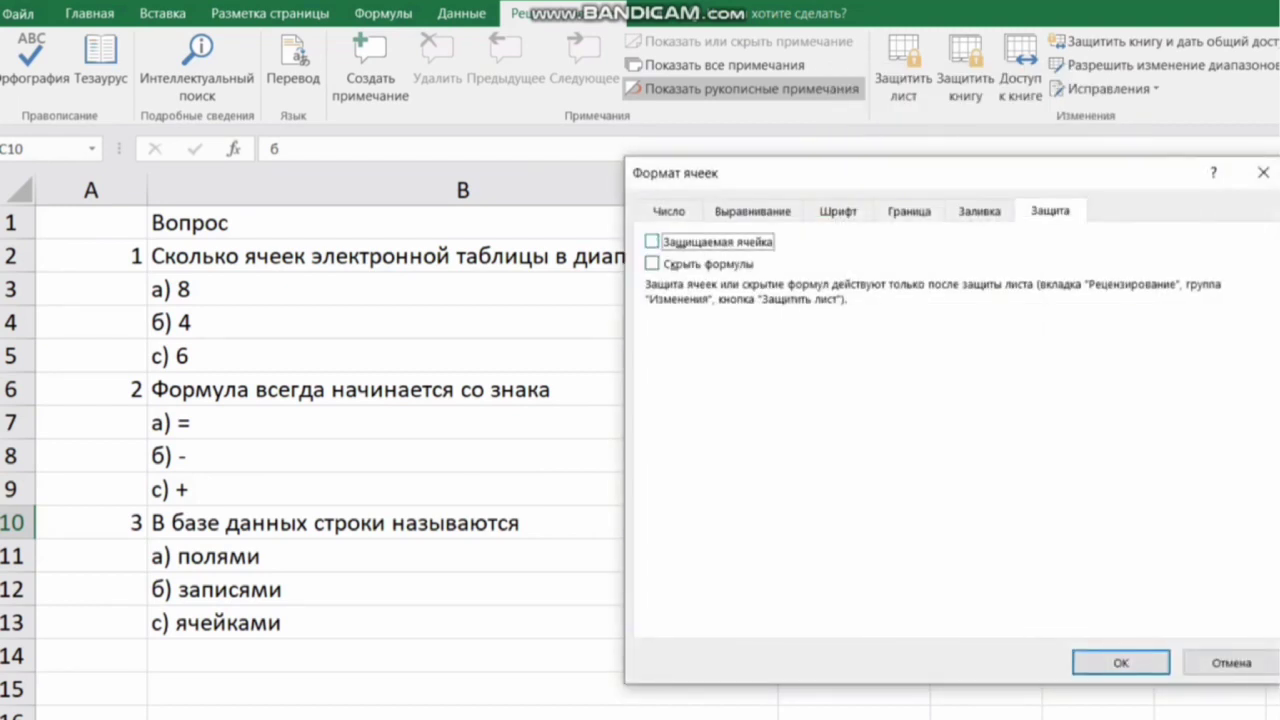
key("Return")
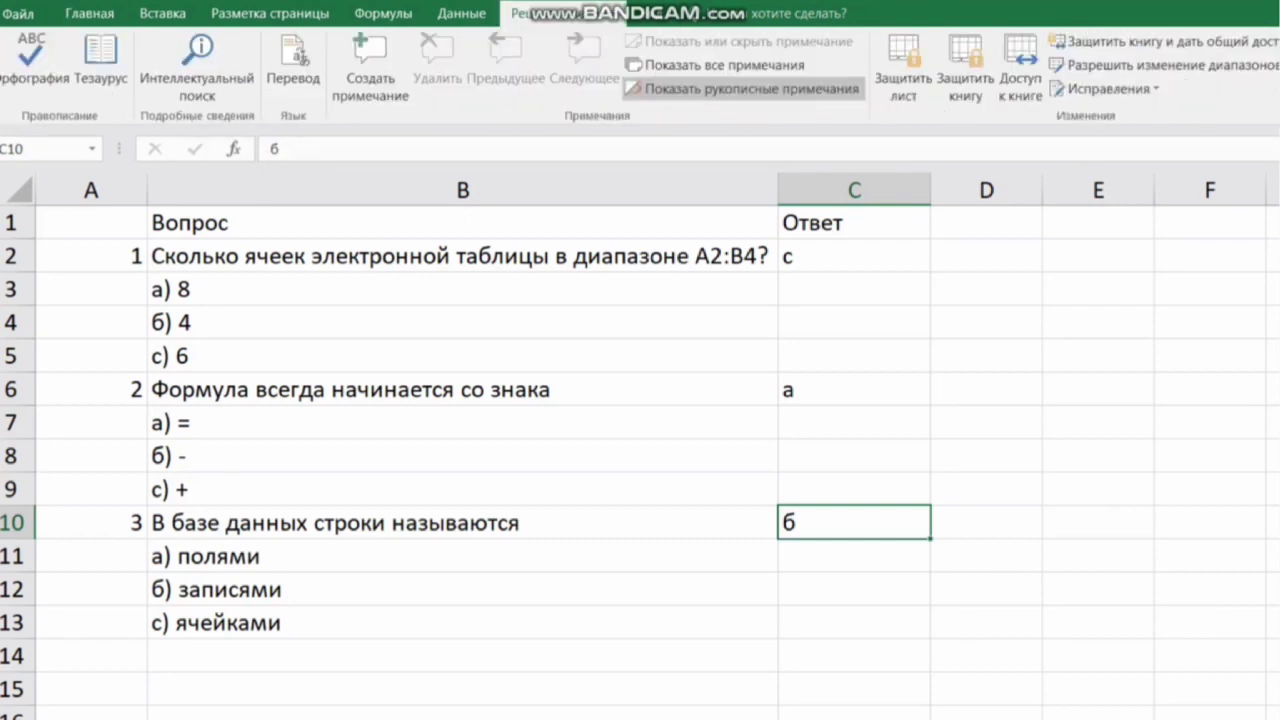
Step: Protect the sheet, entering and confirming the sheet password
left_click(903, 70)
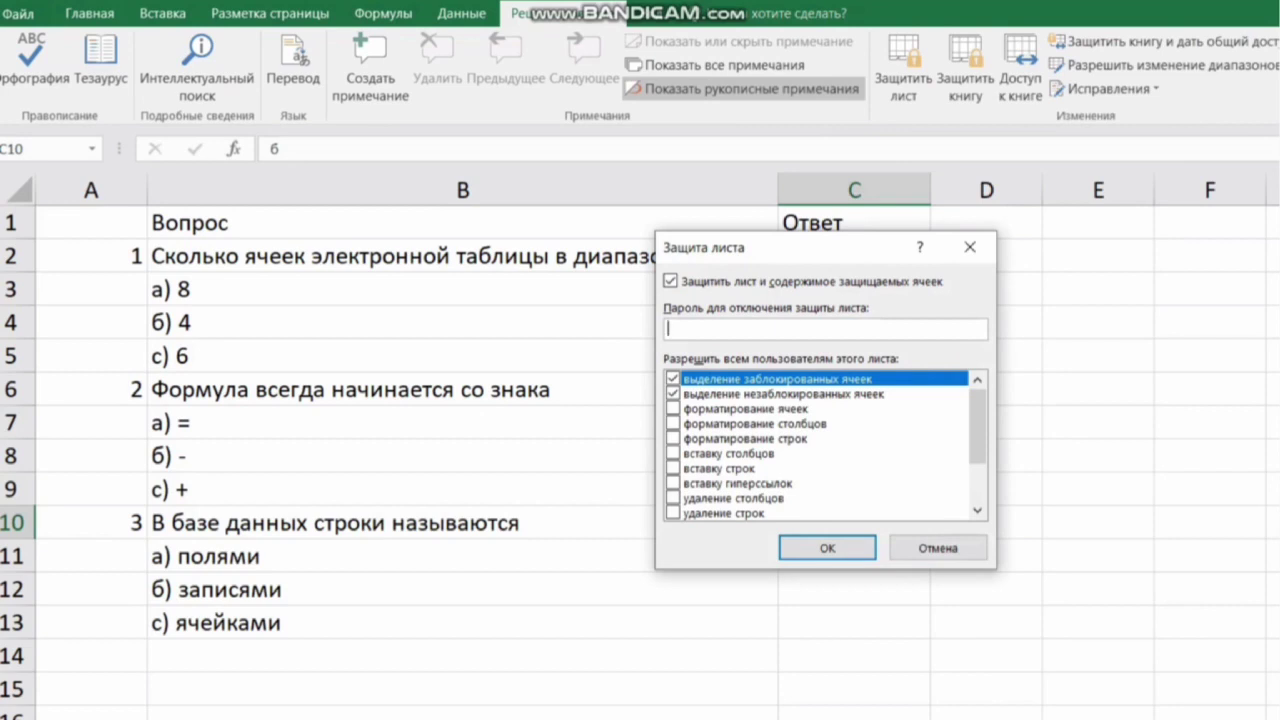
type("123")
key("BackSpace")
key("BackSpace")
key("BackSpace")
type("123")
key("Return")
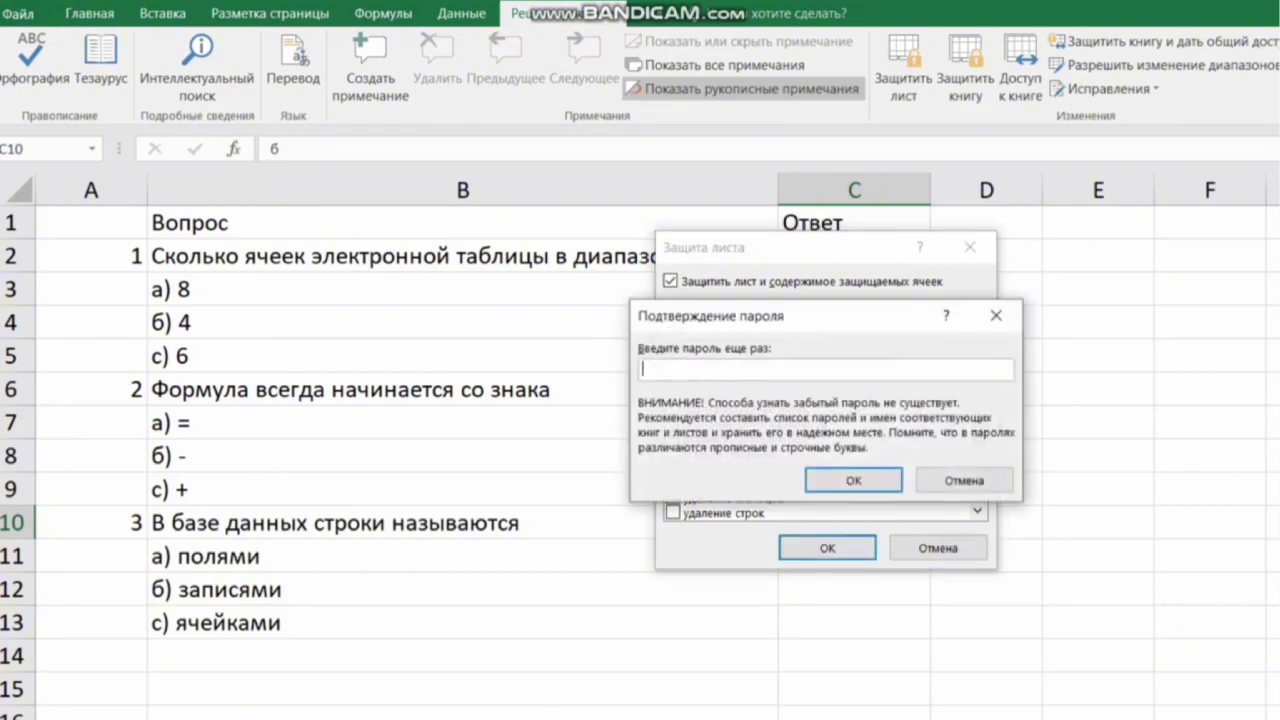
type("123")
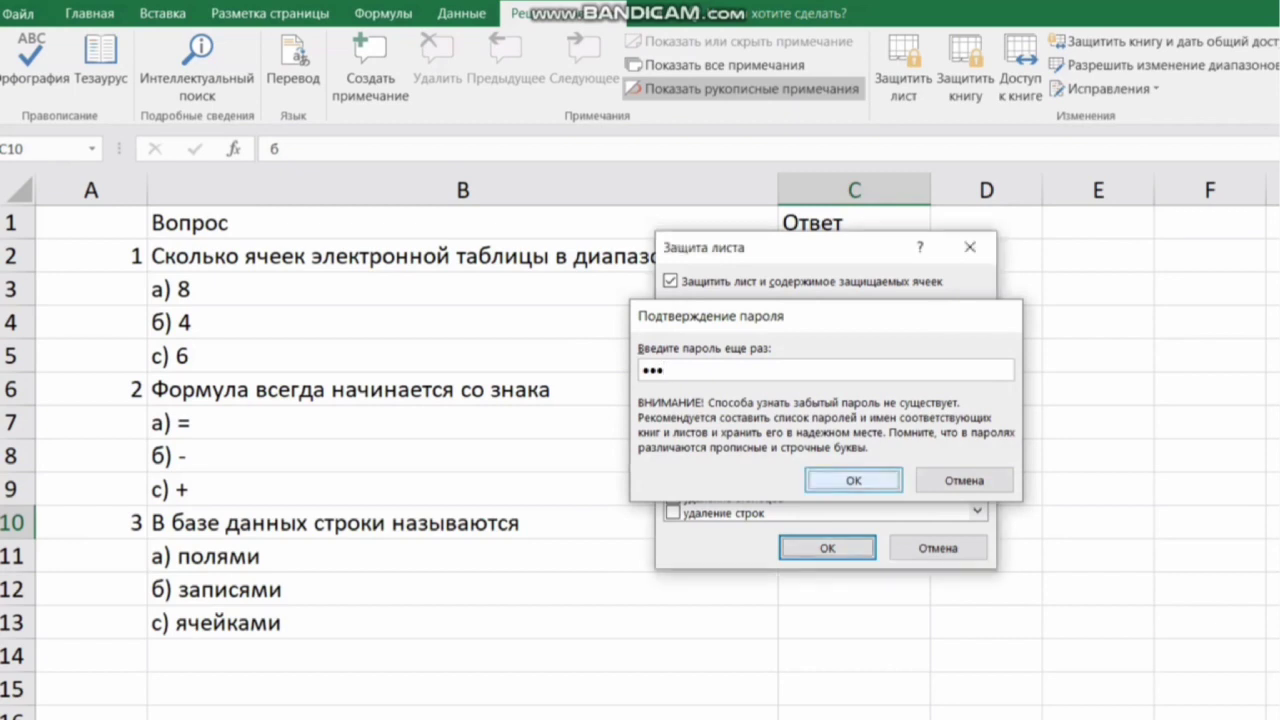
key("Return")
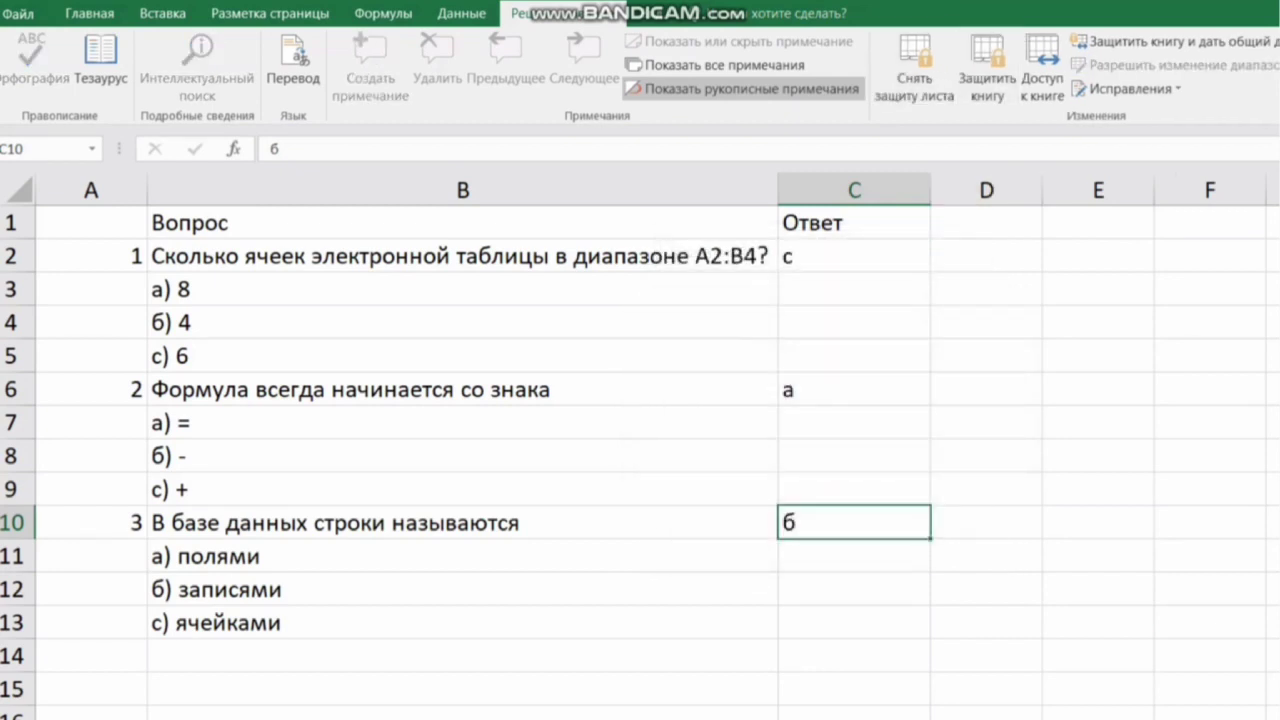
Step: Try to edit the locked question cells B10 and B5
left_click(986, 589)
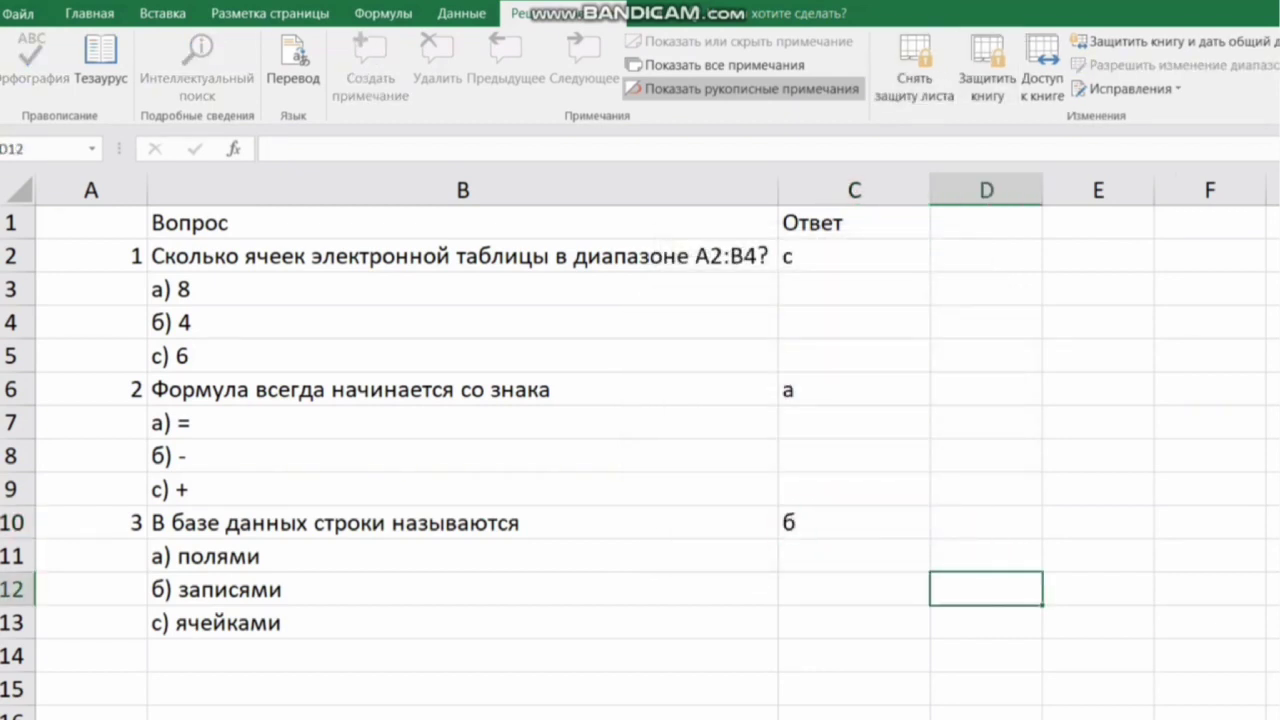
left_click(463, 522)
left_click(90, 14)
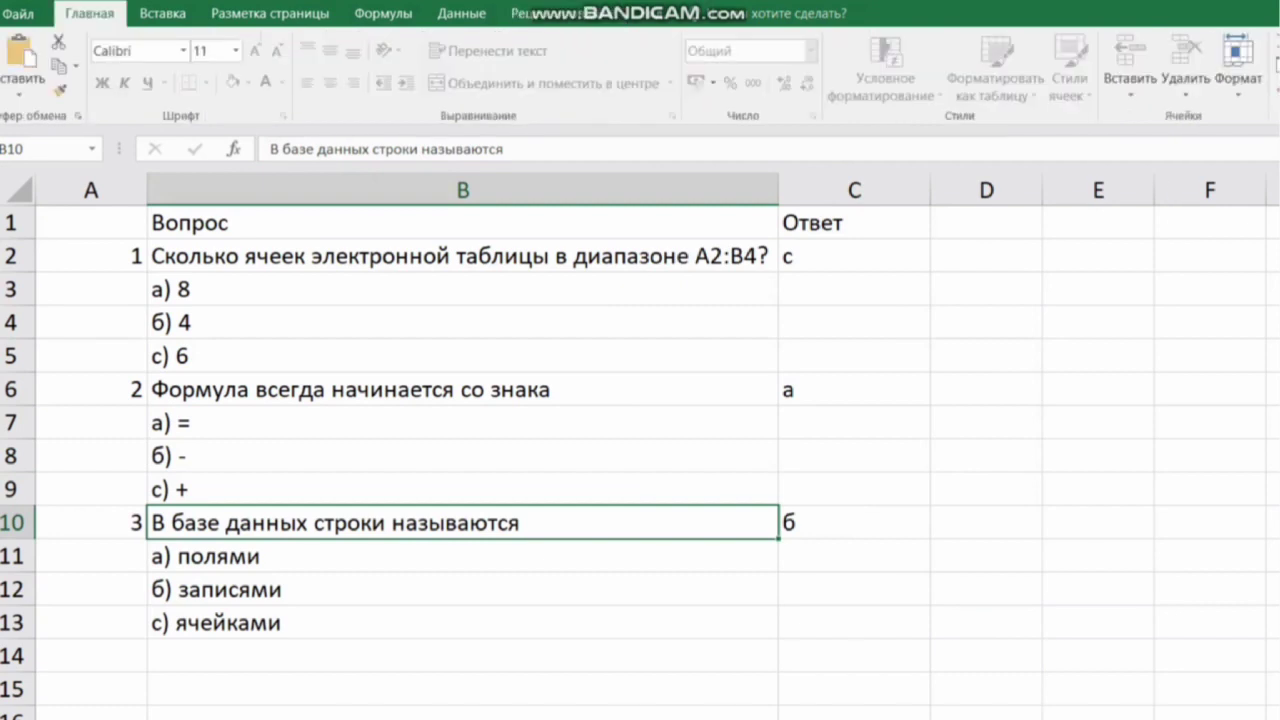
double_click(463, 522)
left_click(834, 488)
left_click(463, 356)
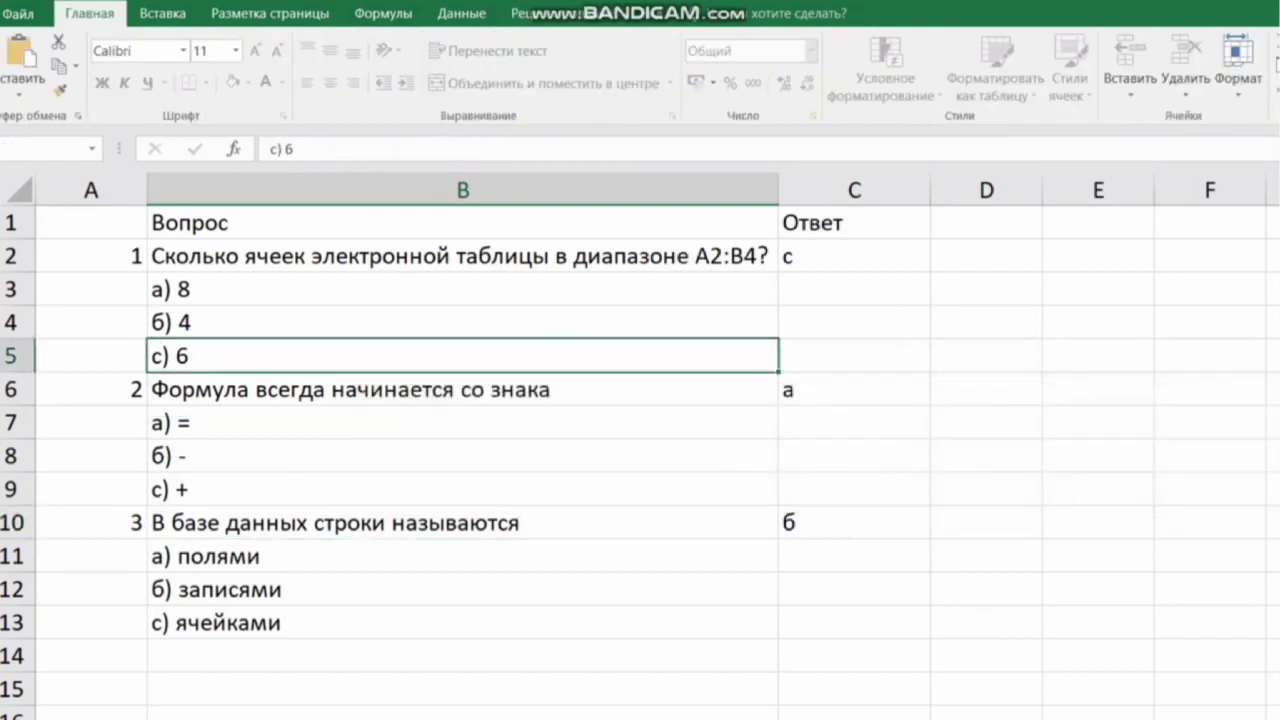
double_click(463, 356)
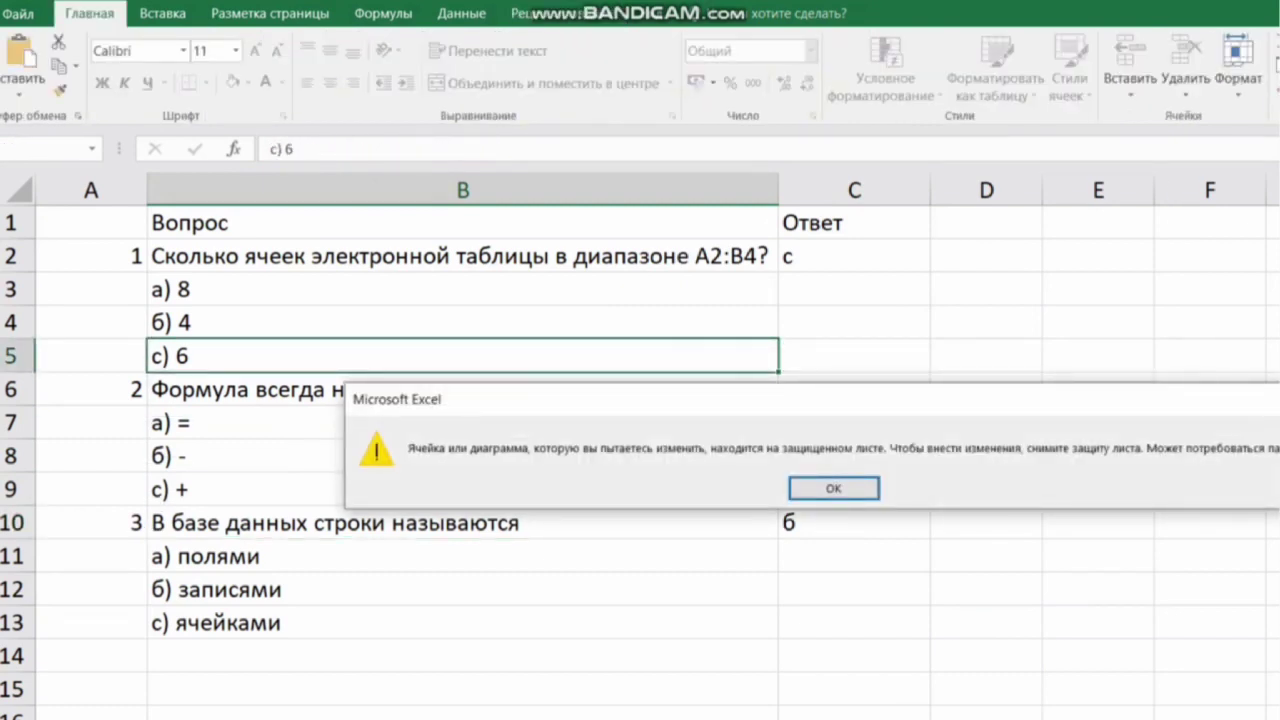
left_click(834, 488)
Step: Change the answers to a in C2, м in C6 and ч in C10
left_click(854, 256)
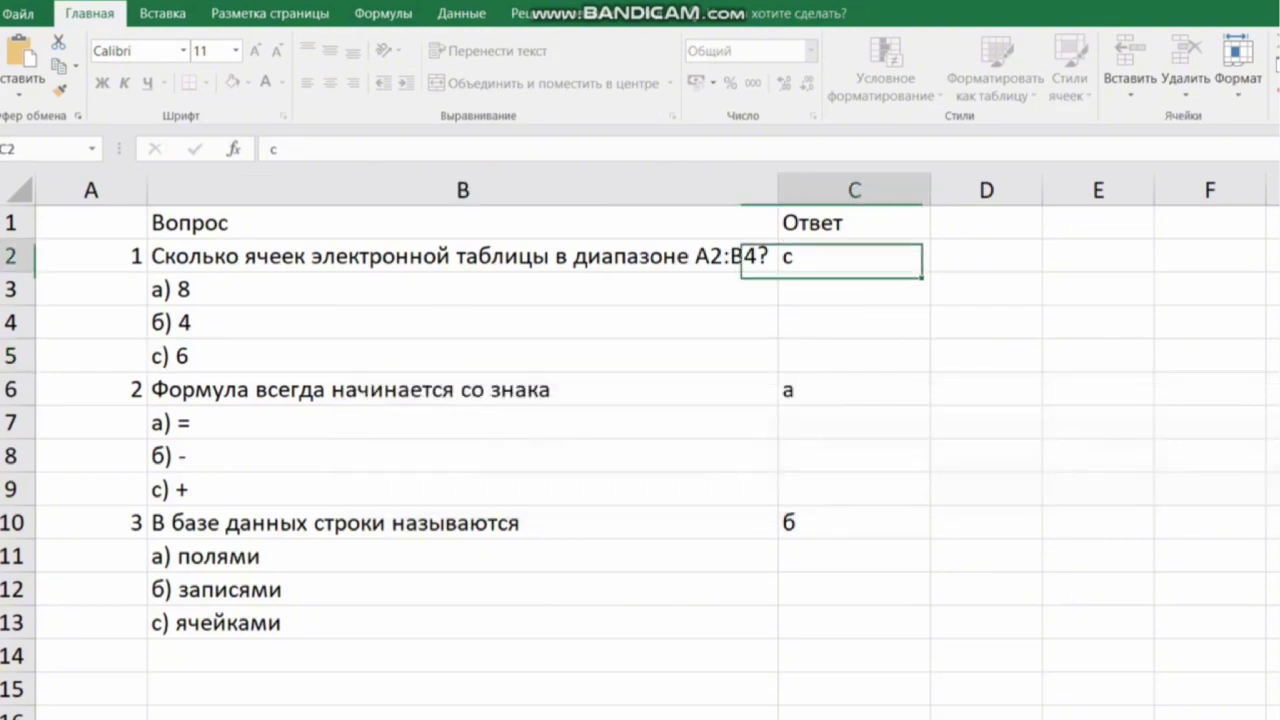
key("BackSpace")
type("a")
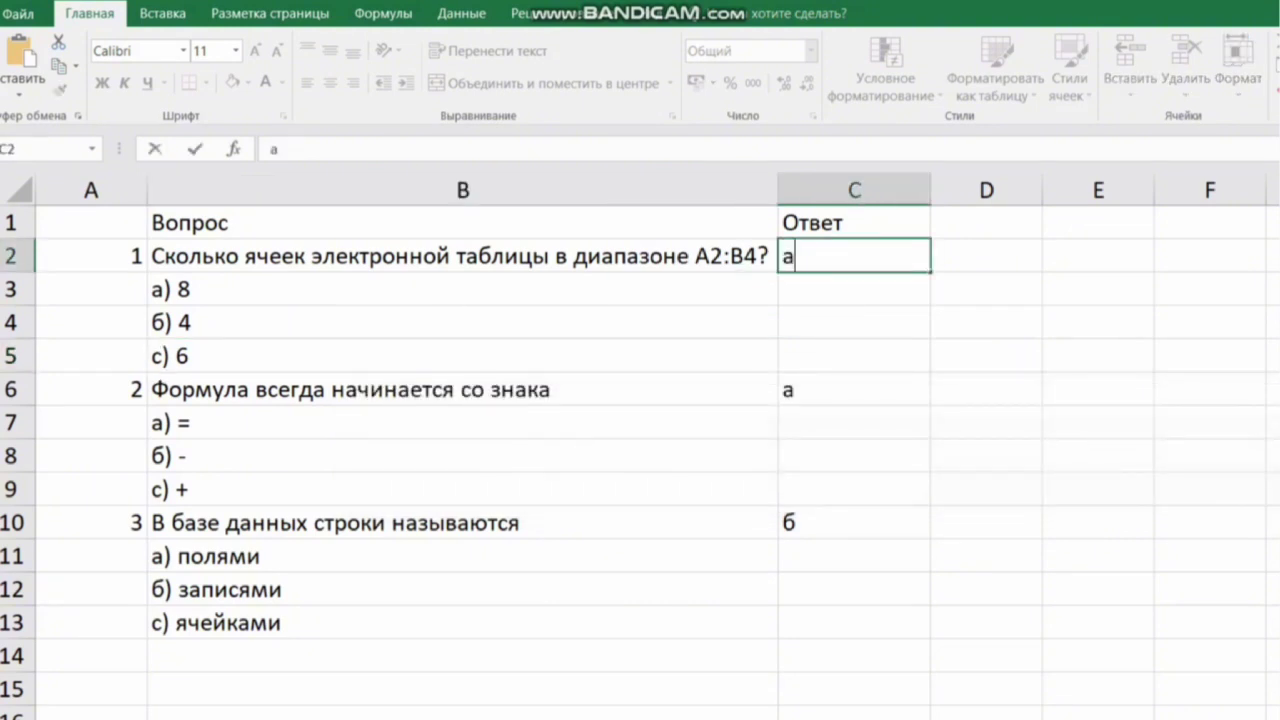
left_click(854, 389)
type("м")
key("Return")
key("Return")
key("BackSpace")
type("ч")
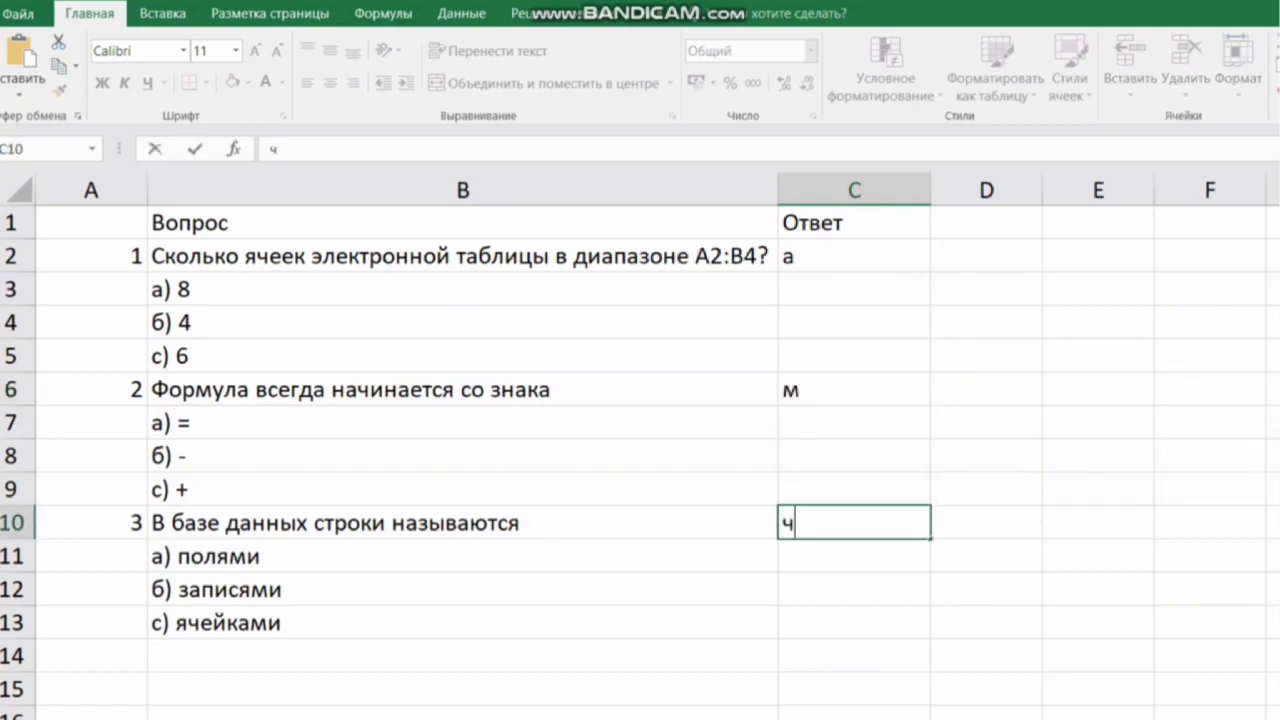
left_click(1098, 489)
Step: Unprotect the sheet by entering the sheet password
left_click(564, 14)
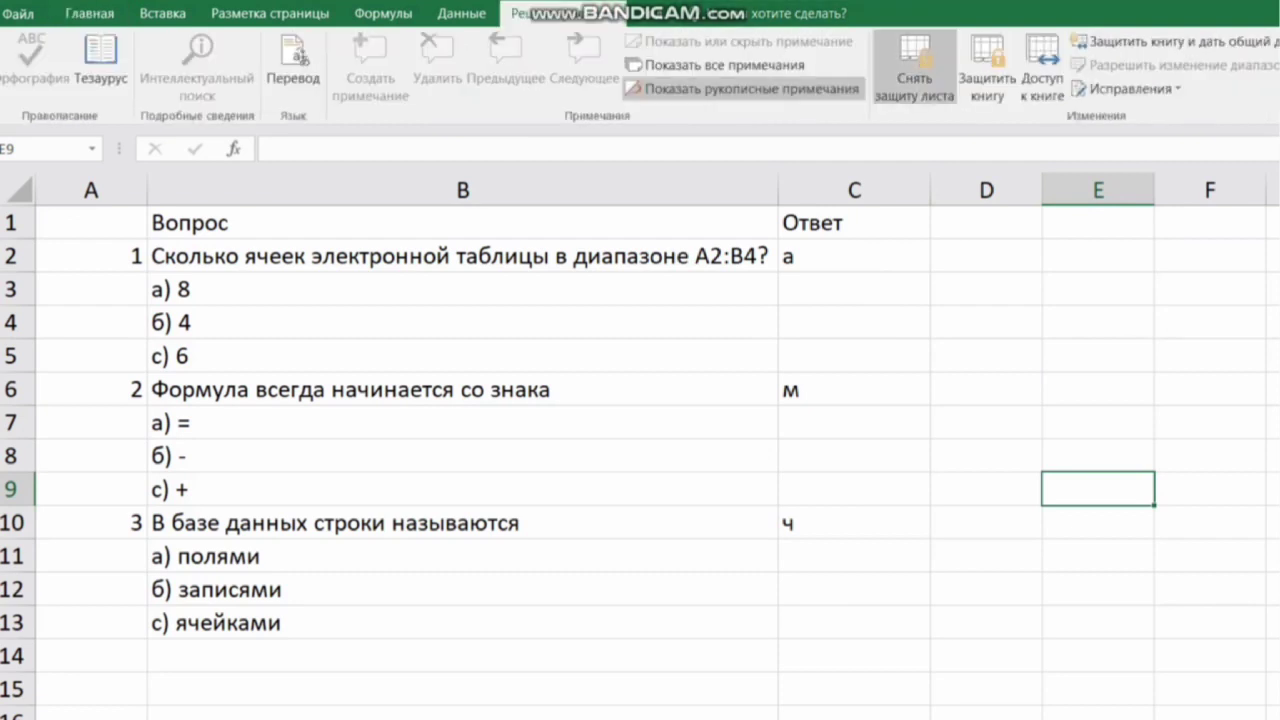
left_click(914, 66)
type("123")
key("Return")
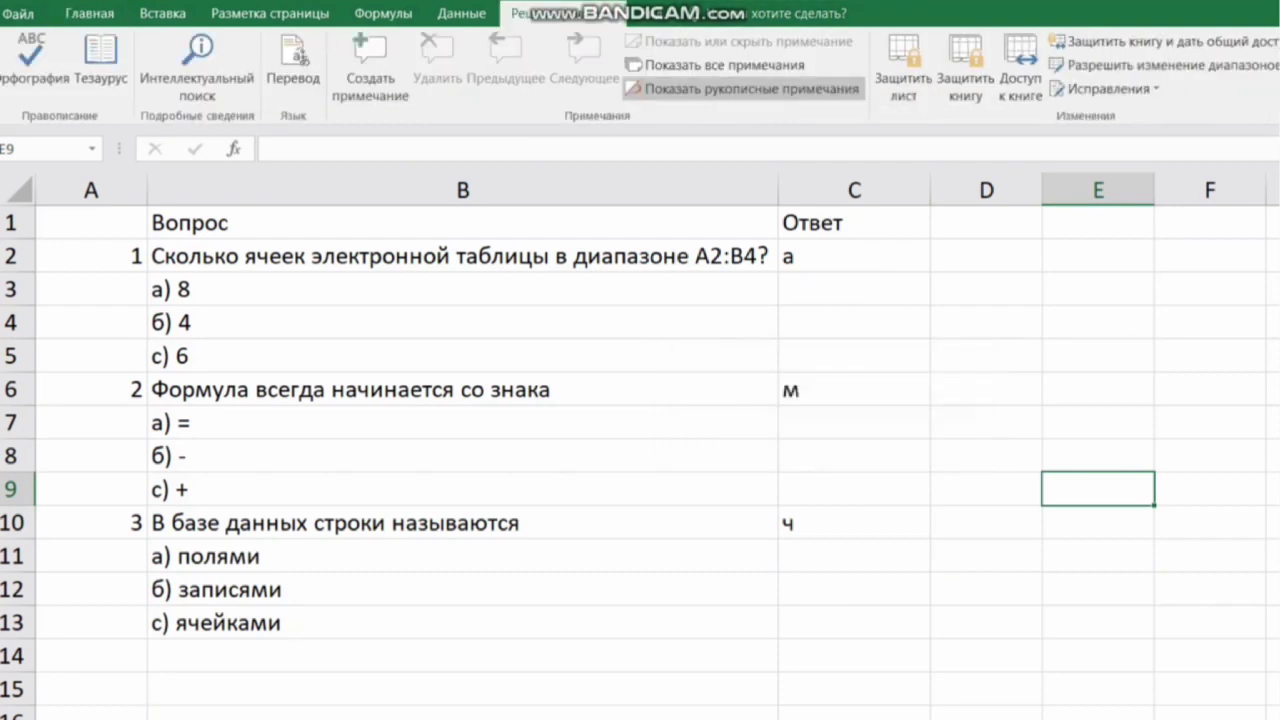